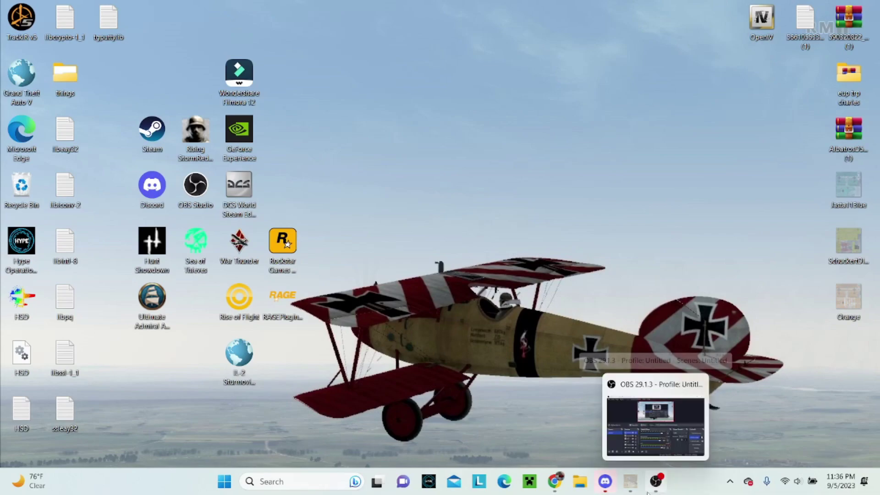
# In Chrome, replace the YouTube tab with a web search for 'il2 templates'.
pyautogui.click(555, 481)
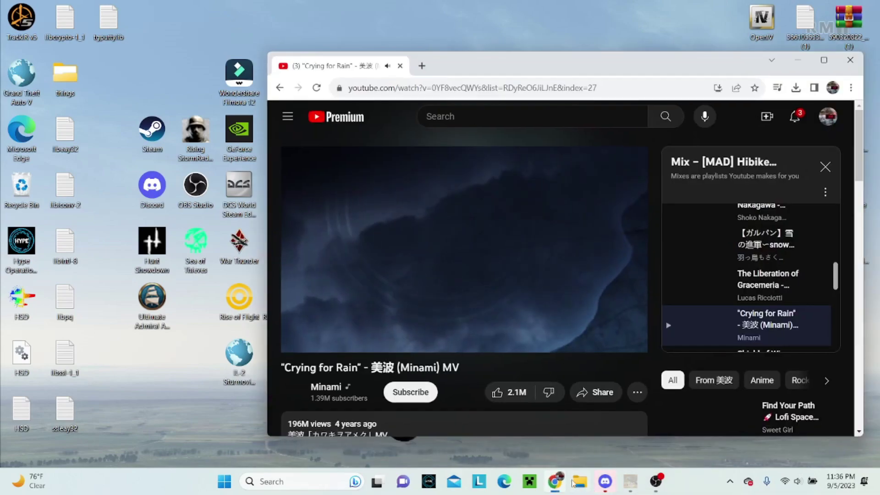
pyautogui.click(422, 65)
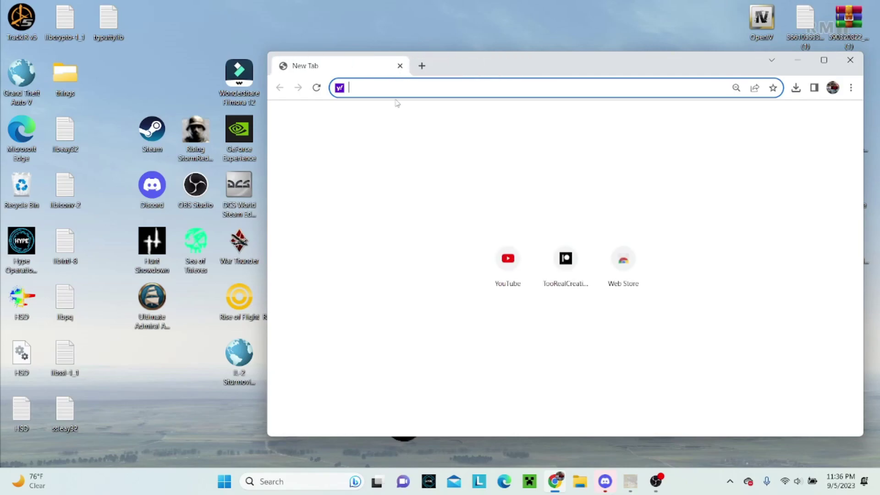
pyautogui.write('r')
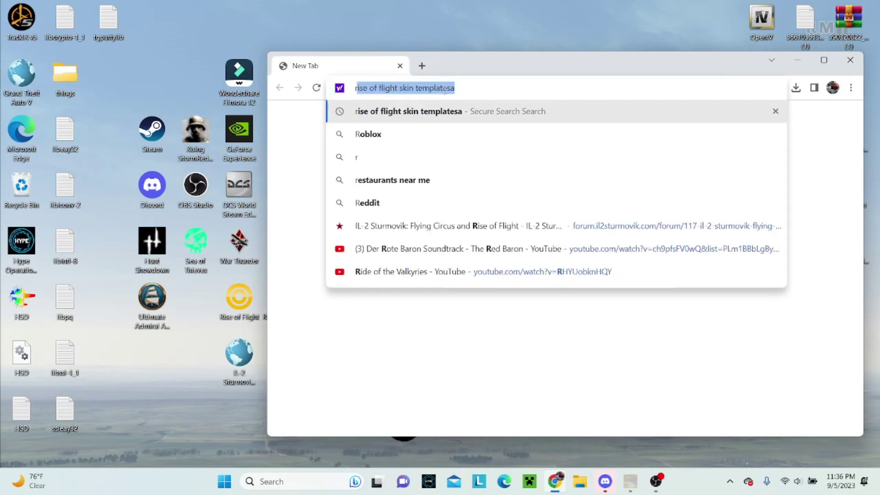
pyautogui.press('BackSpace')
pyautogui.press('BackSpace')
pyautogui.write('il2')
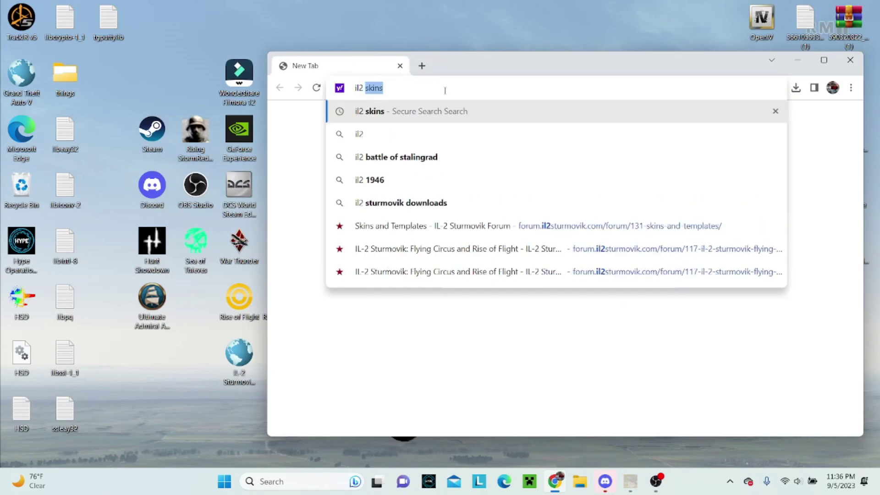
pyautogui.write(' templates')
pyautogui.press('Return')
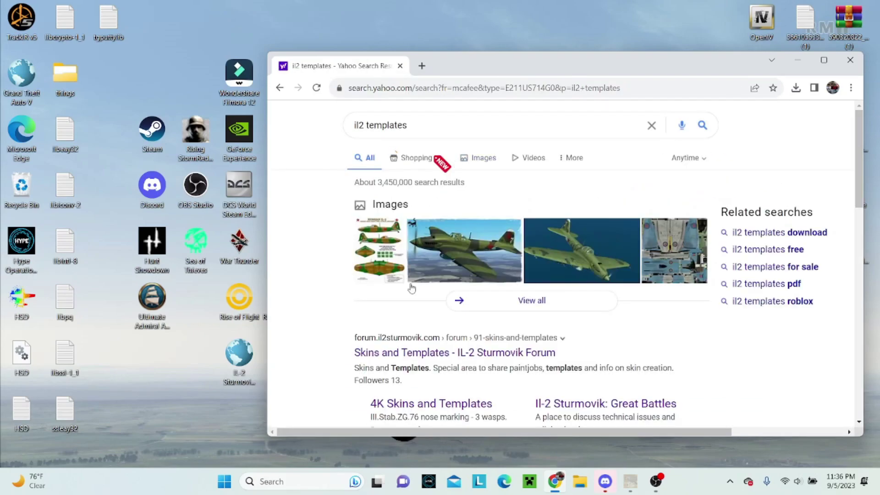
# Follow the forum result through Flying Circus and Rise of Flight to the Skins and Templates subforum.
pyautogui.click(420, 351)
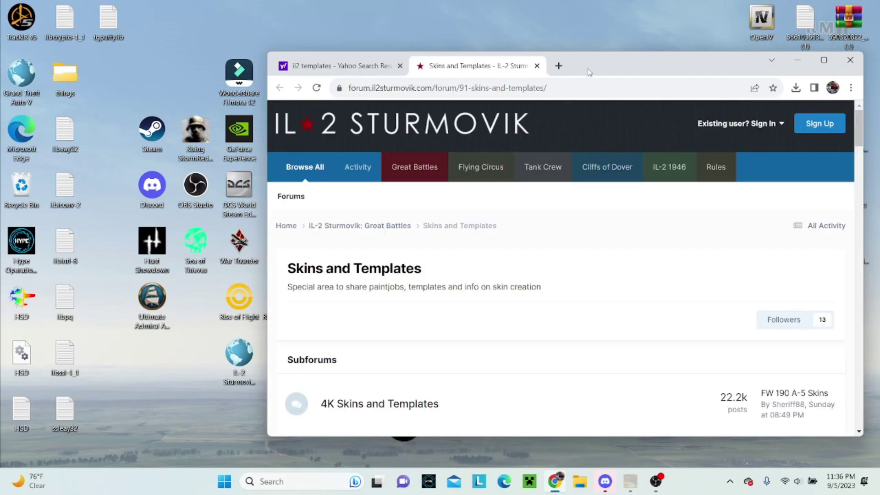
pyautogui.moveTo(591, 65); pyautogui.dragTo(497, 14)
pyautogui.click(385, 117)
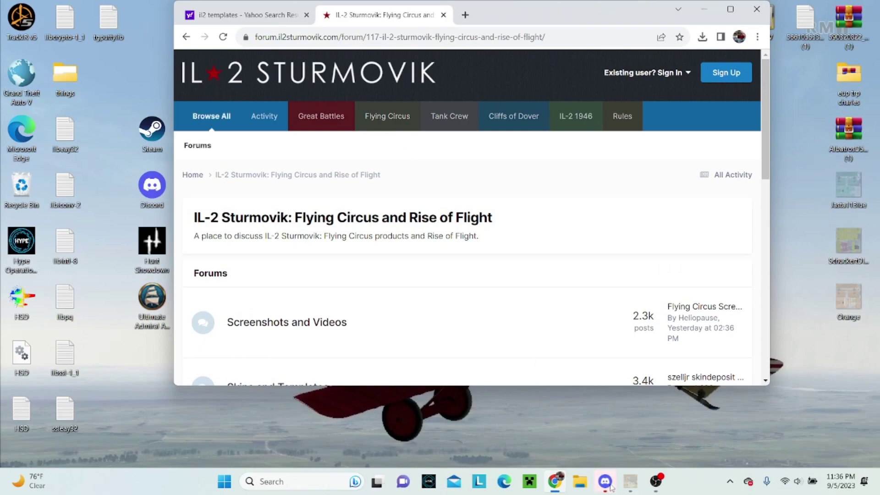
pyautogui.click(393, 126)
pyautogui.scroll(-4, 284, 229)
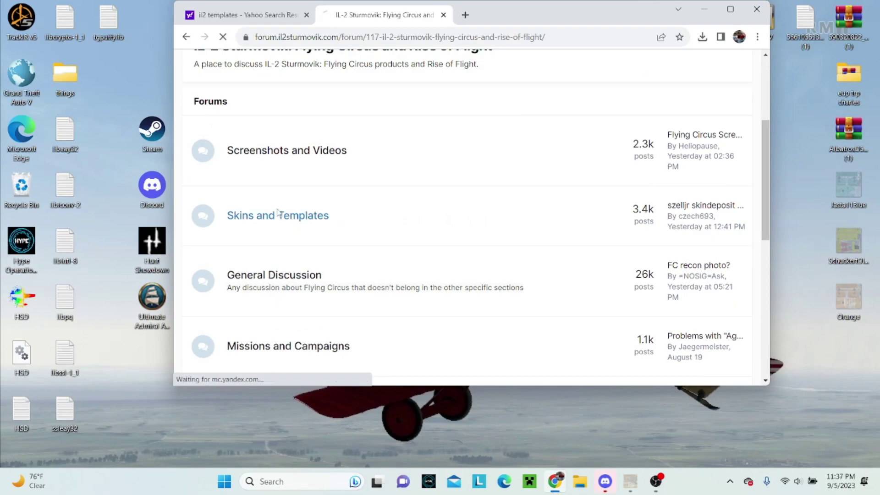
pyautogui.click(278, 213)
pyautogui.scroll(-2, 277, 192)
# Open the Official Flying Circus Skin Templates topic and download the Fokker D.VIII template.
pyautogui.click(276, 217)
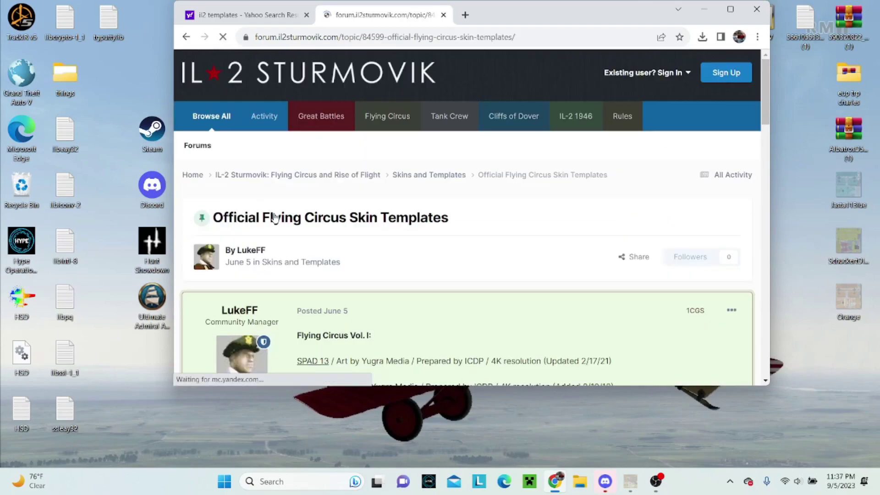
pyautogui.scroll(-7, 321, 206)
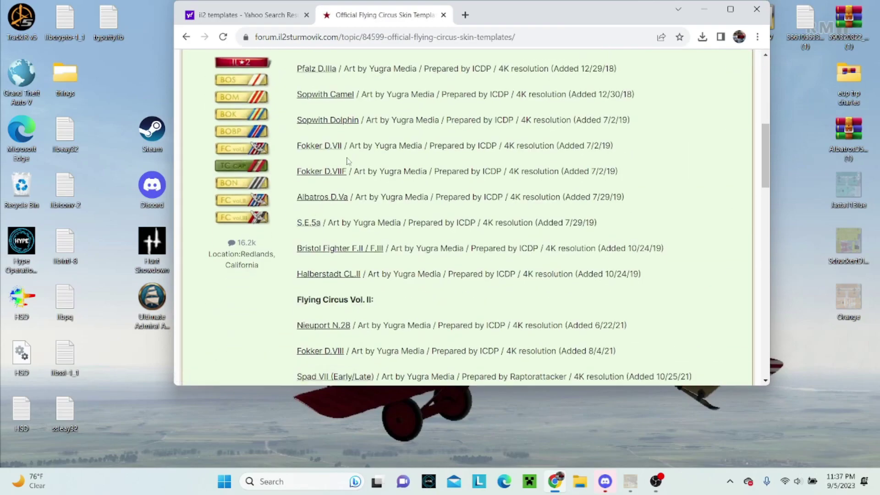
pyautogui.click(321, 147)
pyautogui.click(326, 171)
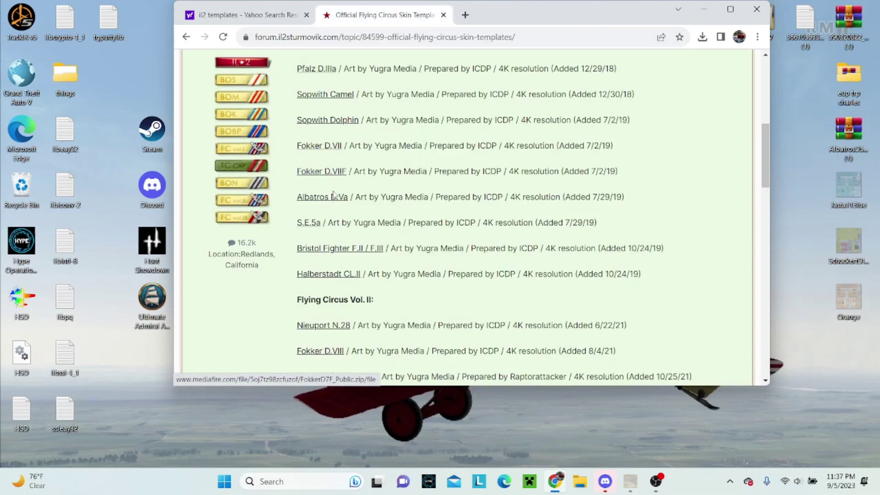
pyautogui.scroll(-1, 329, 204)
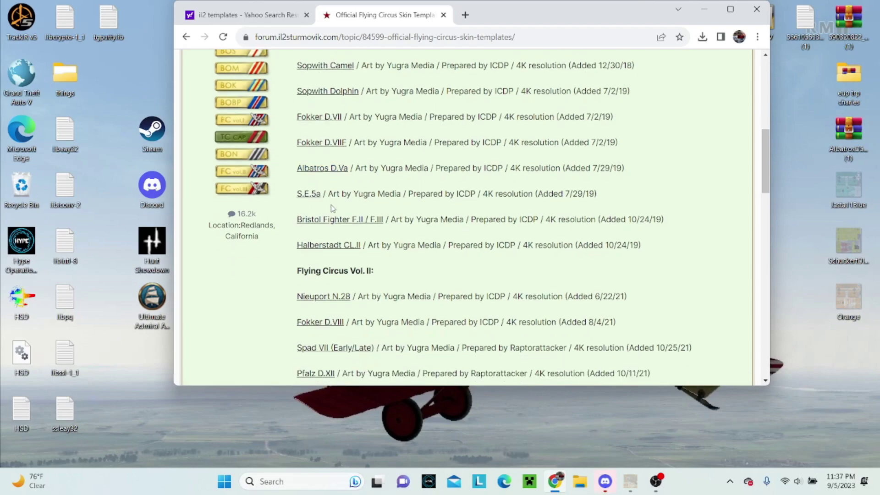
pyautogui.click(330, 296)
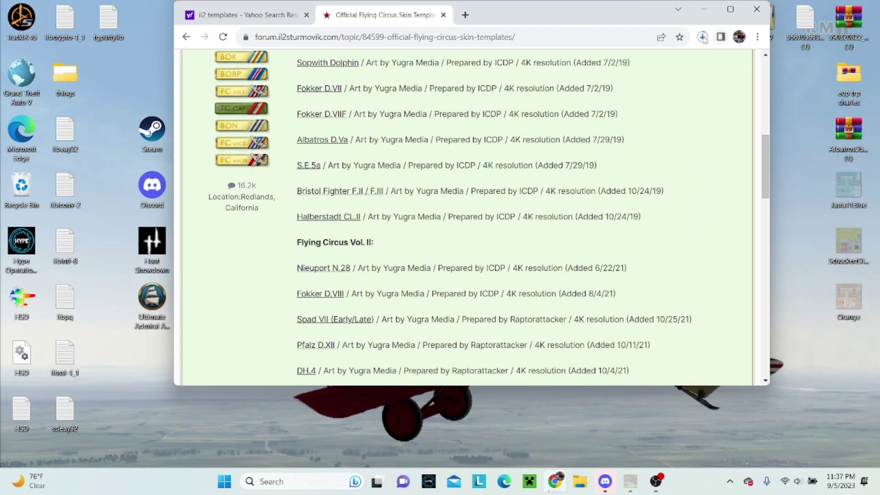
# Set the FokkerD8_Public.zip download to open when done and open it in WinRAR.
pyautogui.click(701, 37)
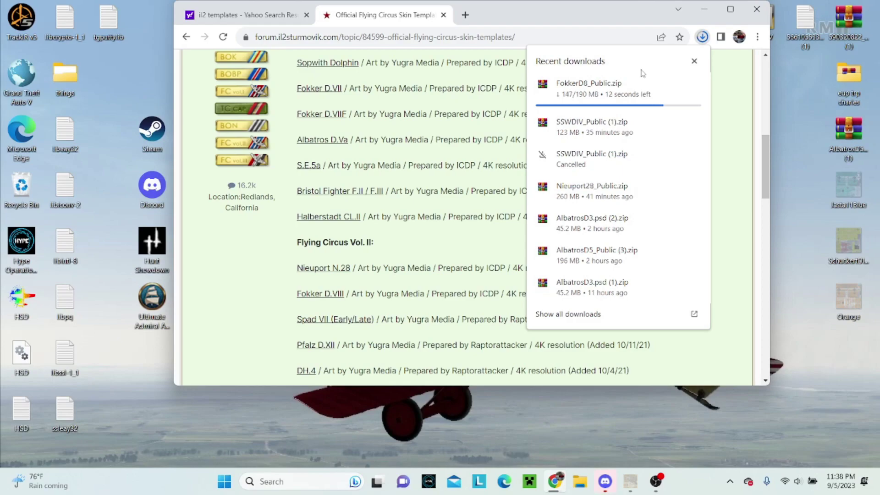
pyautogui.click(614, 88)
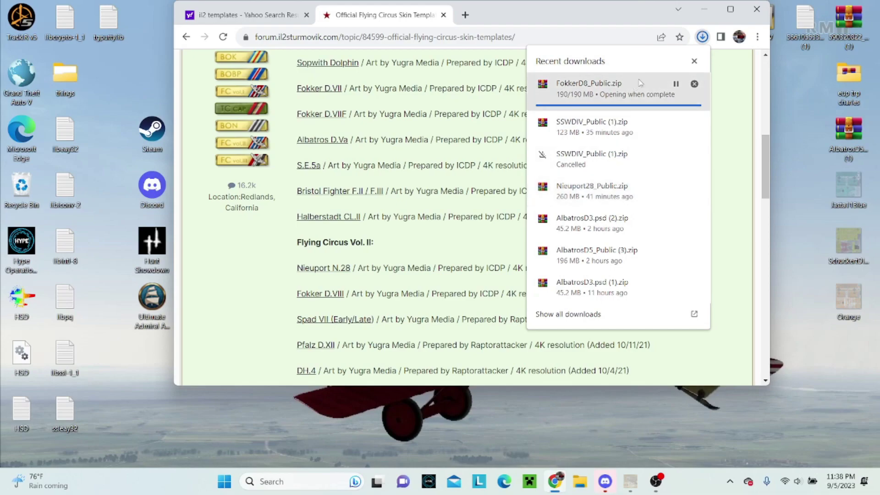
pyautogui.click(703, 9)
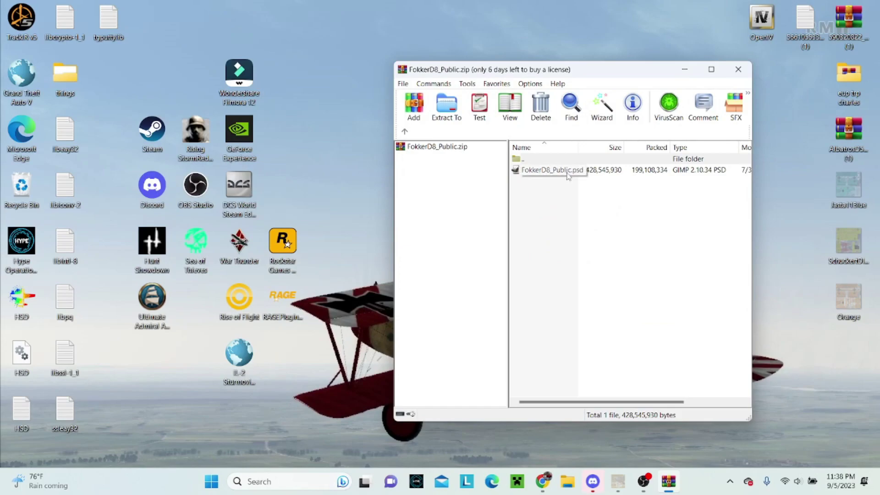
# Quit GIMP discarding its old unsaved image, then reopen FokkerD8_Public.psd from the WinRAR archive.
pyautogui.doubleClick(568, 173)
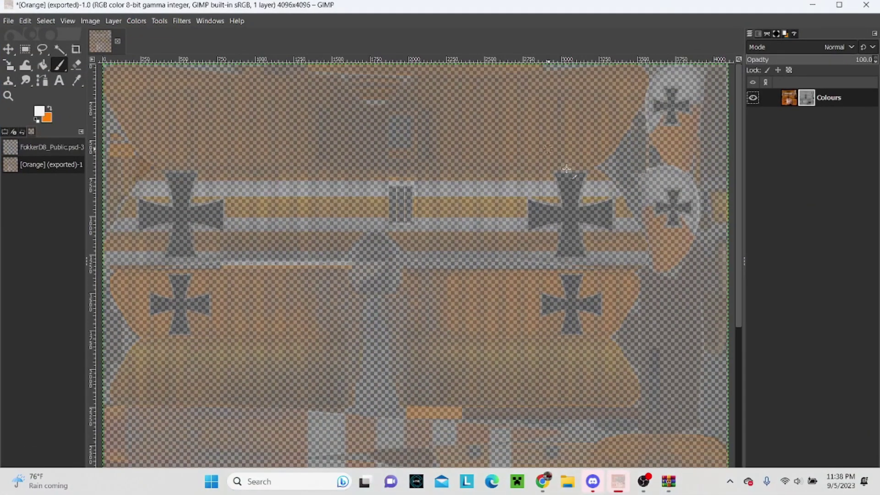
pyautogui.scroll(-3, 527, 183)
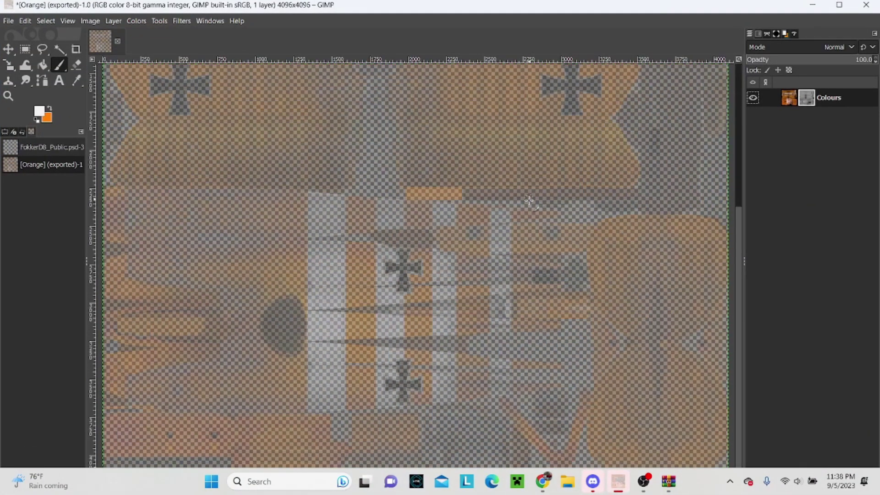
pyautogui.scroll(3, 531, 204)
pyautogui.click(866, 4)
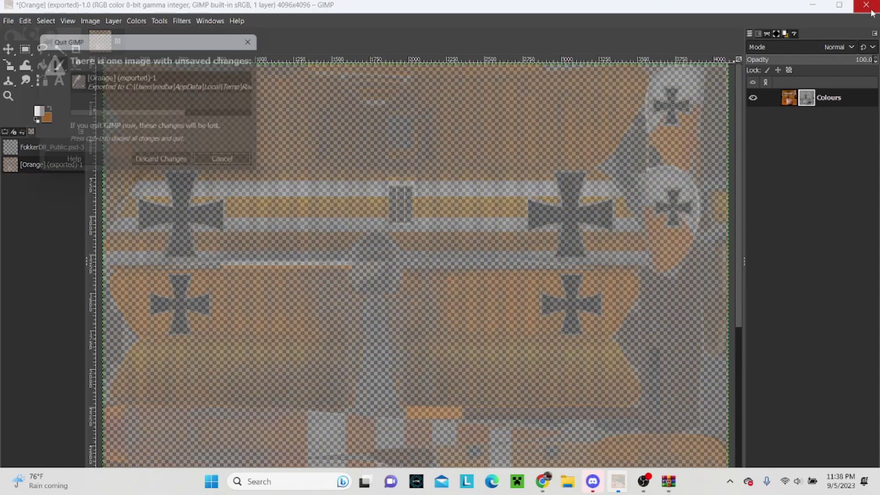
pyautogui.click(177, 166)
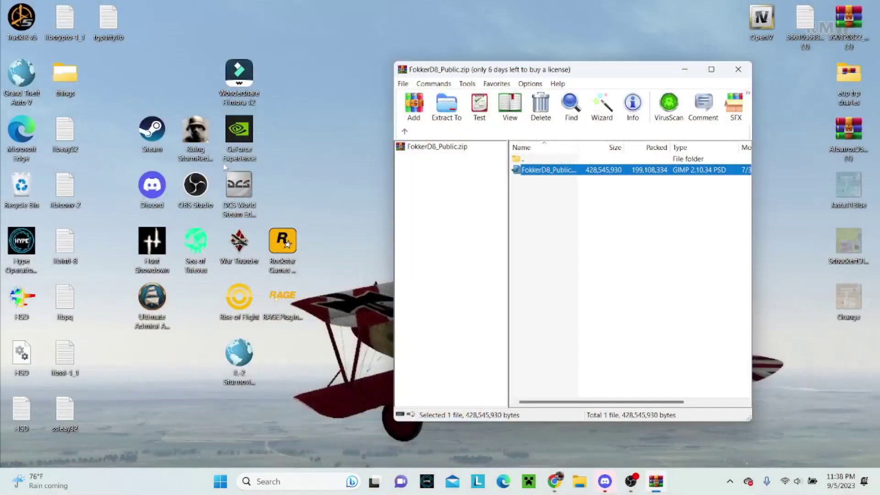
pyautogui.doubleClick(564, 173)
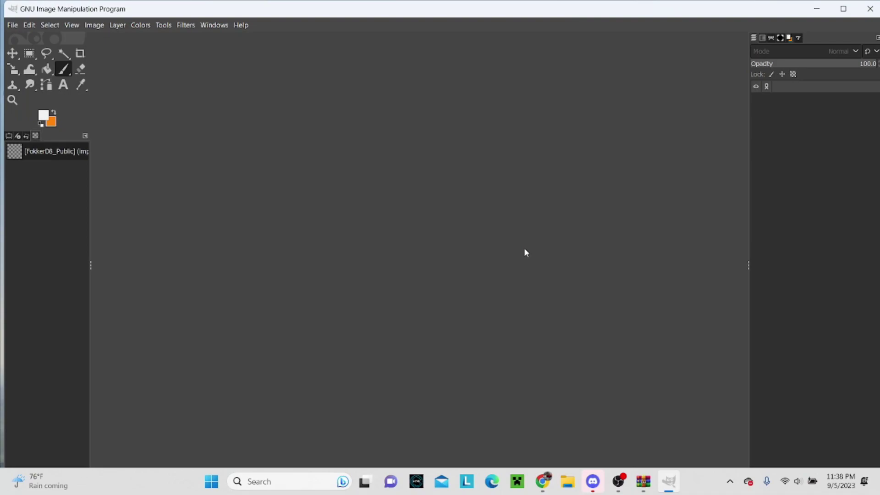
# Maximize GIMP, expand the Colours layer group and select the Wing Topside Camo layer.
pyautogui.click(842, 14)
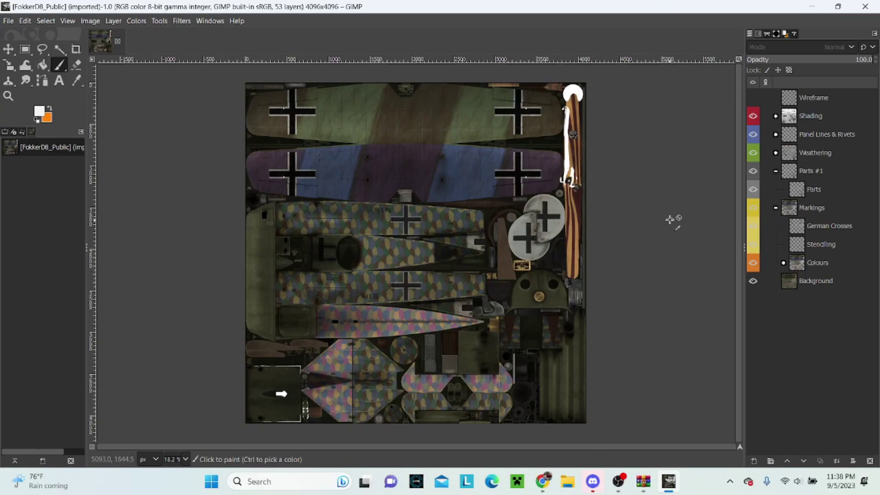
pyautogui.click(814, 268)
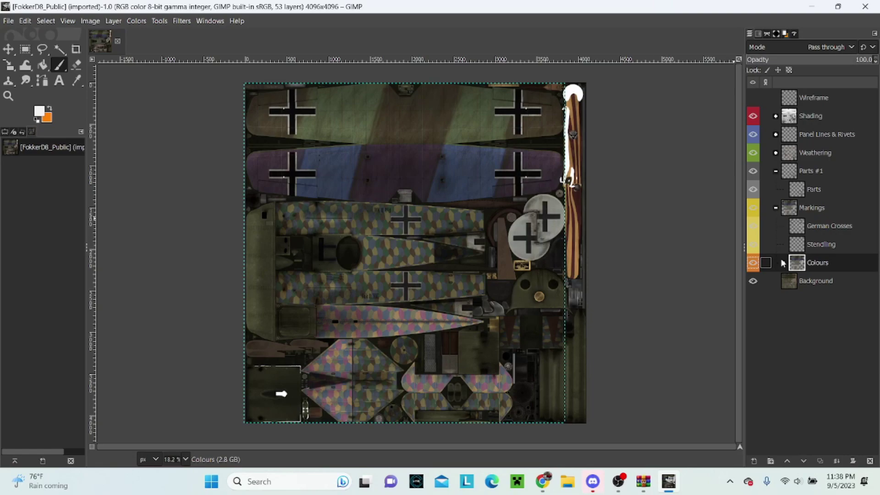
pyautogui.click(783, 263)
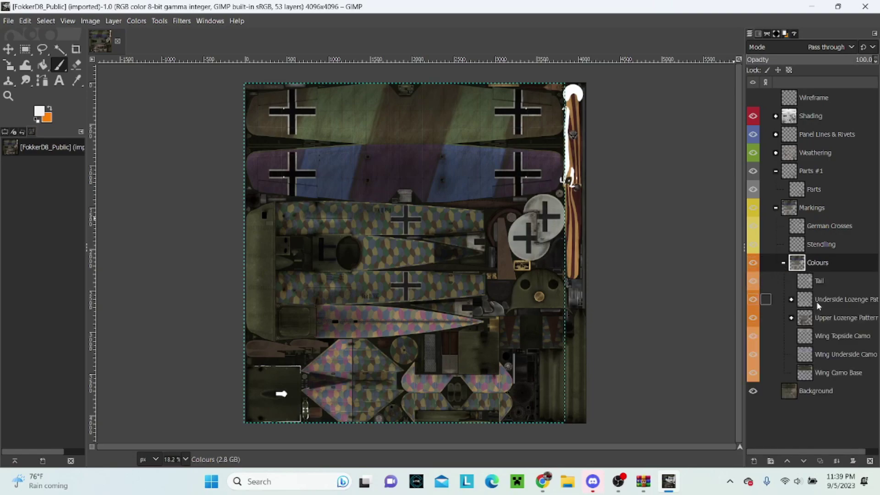
pyautogui.click(842, 336)
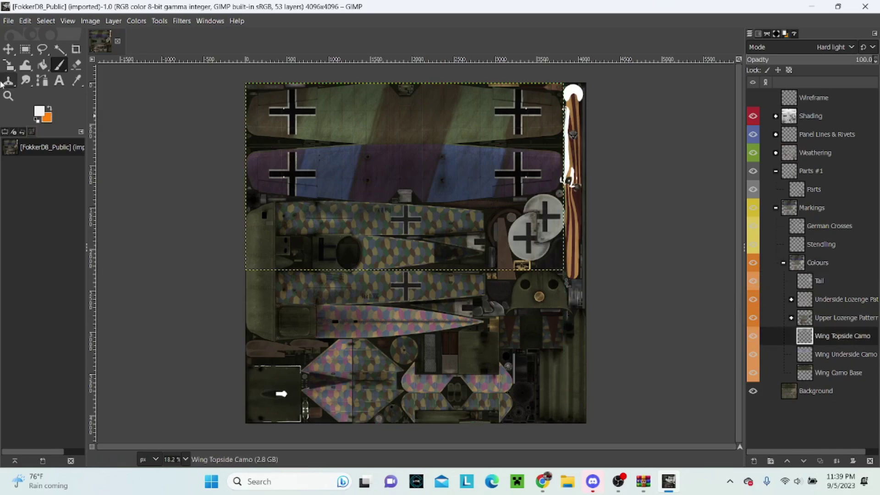
# Rectangle-select the upper wing area and fill it with dark maroon foreground colour 642020.
pyautogui.click(31, 51)
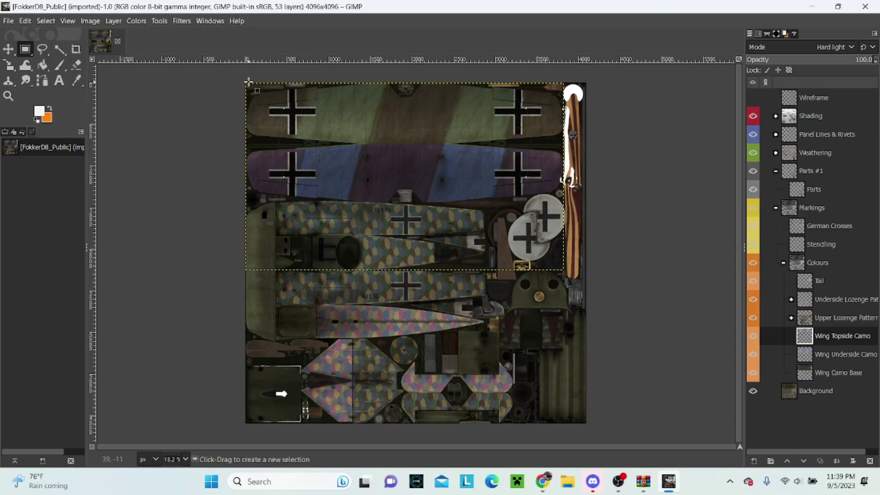
pyautogui.moveTo(248, 82)
pyautogui.mouseDown()
pyautogui.moveTo(539, 191)
pyautogui.moveTo(553, 207)
pyautogui.moveTo(563, 201)
pyautogui.mouseUp()
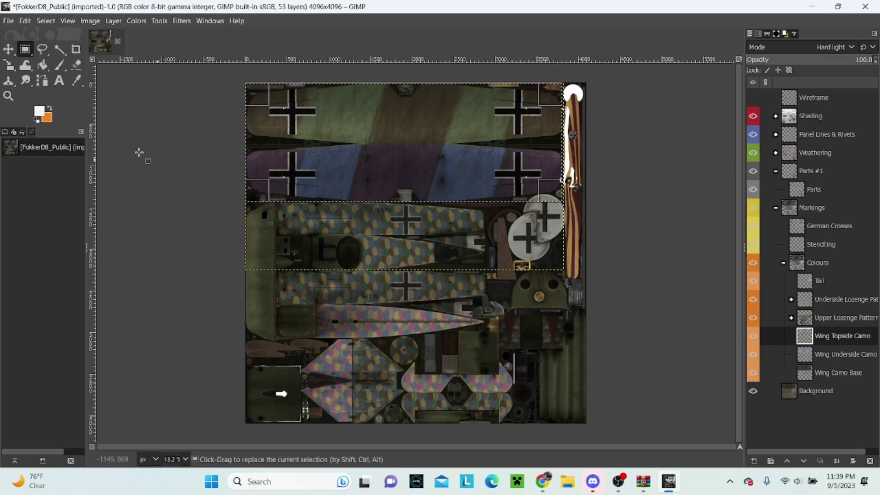
pyautogui.click(41, 113)
pyautogui.click(63, 117)
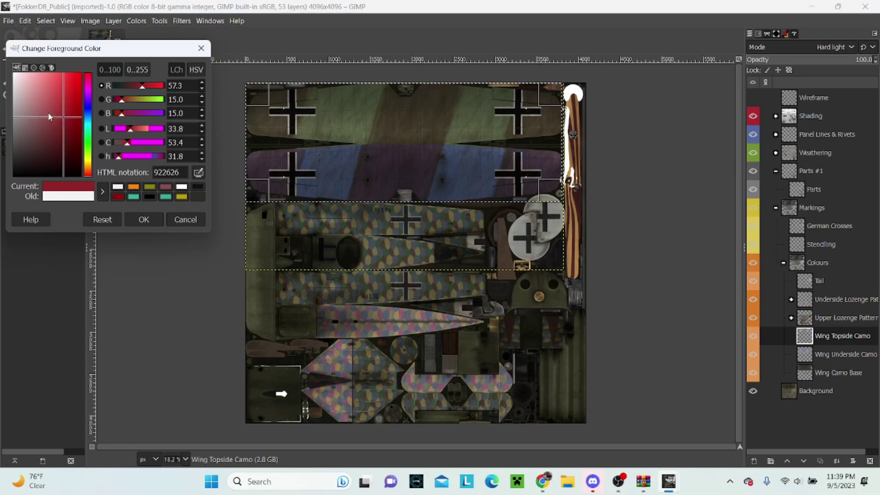
pyautogui.moveTo(64, 117); pyautogui.dragTo(63, 134)
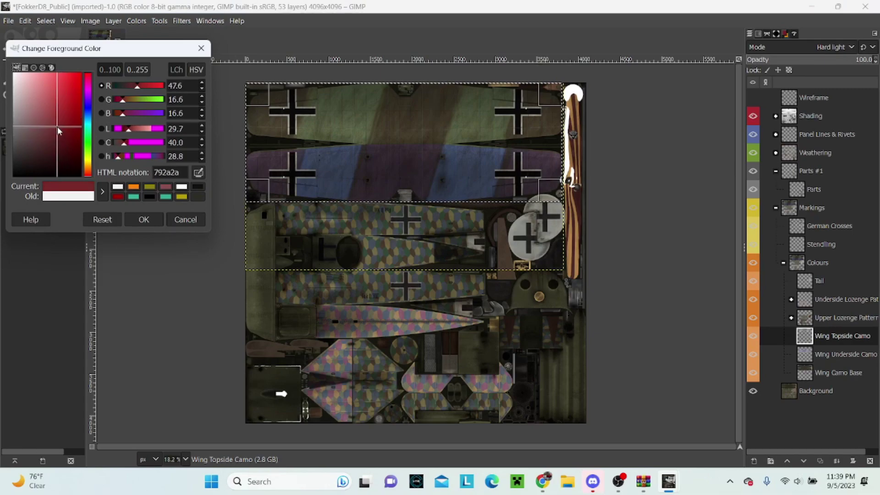
pyautogui.click(143, 219)
pyautogui.rightClick(330, 162)
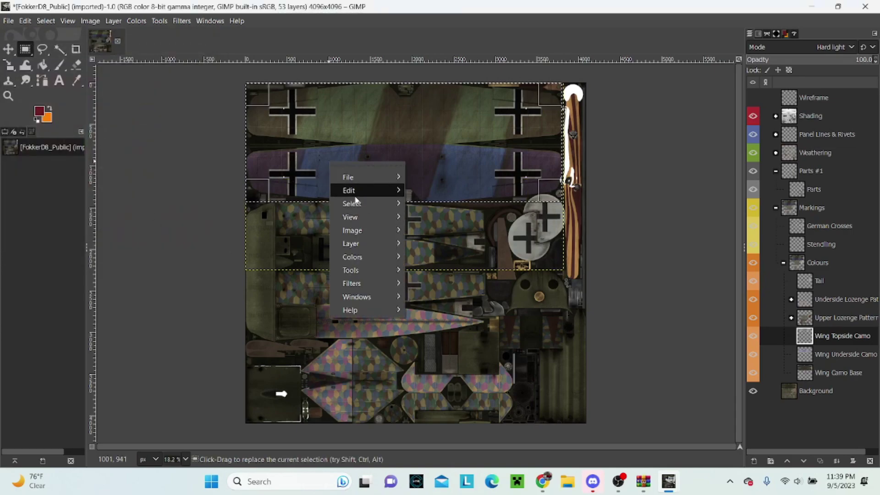
pyautogui.moveTo(349, 189)
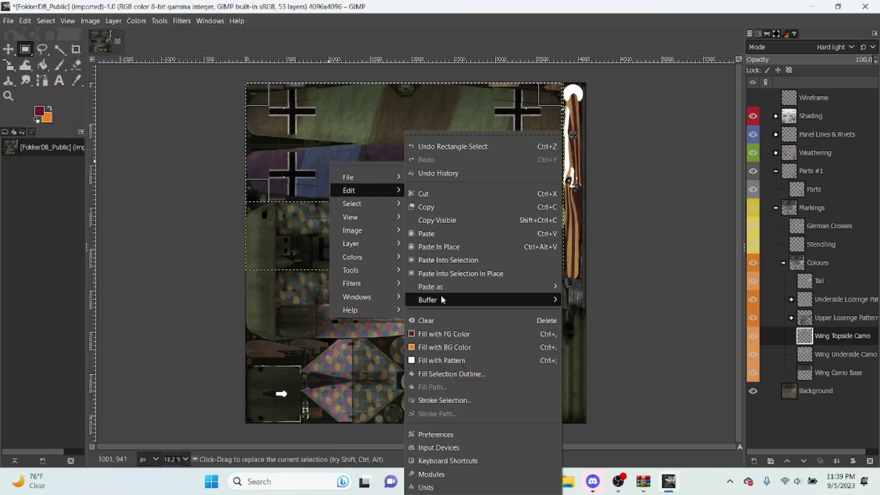
pyautogui.click(440, 333)
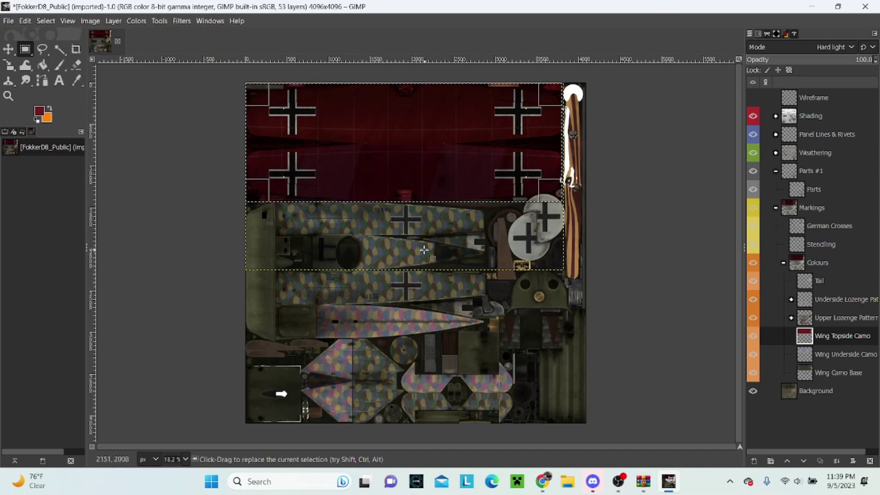
pyautogui.keyDown('ctrl'); pyautogui.scroll(5, 404, 203); pyautogui.keyUp('ctrl')
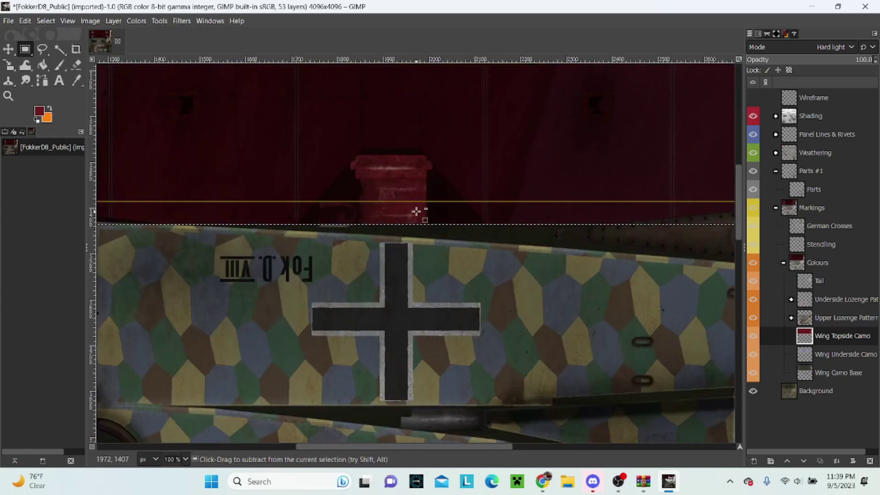
pyautogui.keyDown('ctrl'); pyautogui.scroll(-2, 416, 210); pyautogui.keyUp('ctrl')
pyautogui.keyDown('ctrl'); pyautogui.scroll(-3, 393, 210); pyautogui.keyUp('ctrl')
pyautogui.keyDown('ctrl'); pyautogui.scroll(5, 324, 198); pyautogui.keyUp('ctrl')
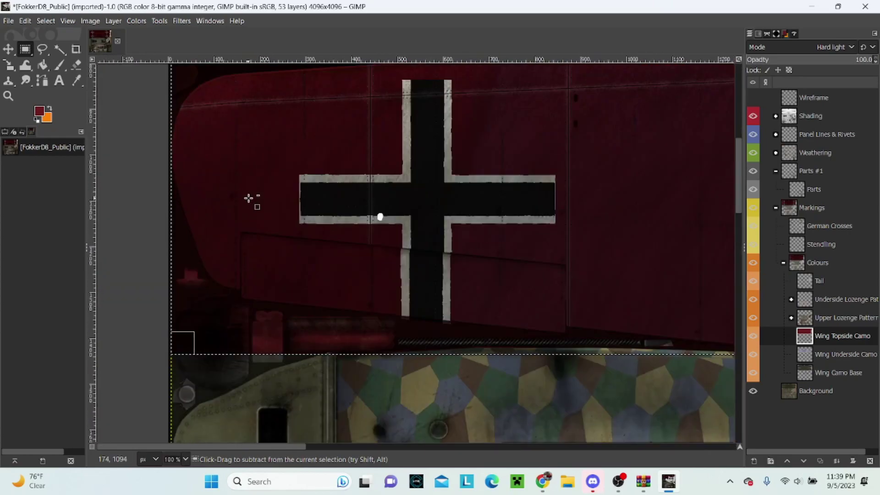
pyautogui.keyDown('ctrl'); pyautogui.scroll(-5, 275, 202); pyautogui.keyUp('ctrl')
pyautogui.keyDown('ctrl'); pyautogui.scroll(2, 412, 275); pyautogui.keyUp('ctrl')
pyautogui.keyDown('ctrl'); pyautogui.scroll(-1, 419, 283); pyautogui.keyUp('ctrl')
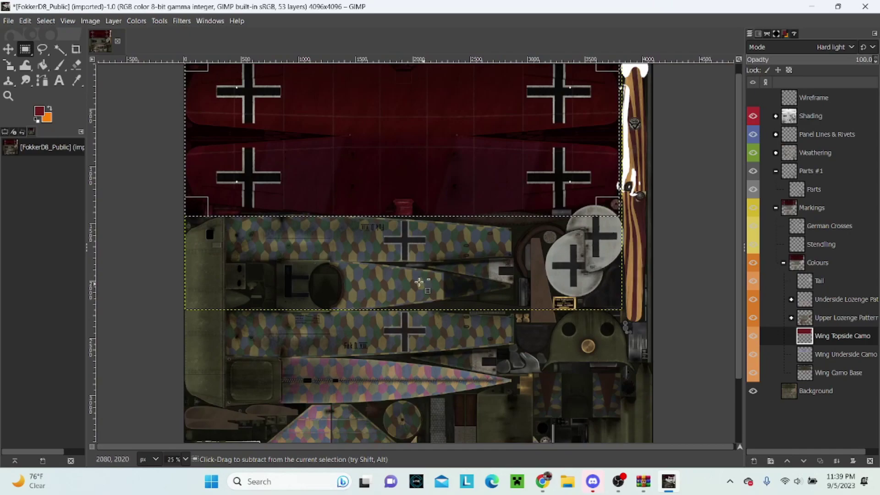
pyautogui.keyDown('ctrl'); pyautogui.scroll(-1, 361, 267); pyautogui.keyUp('ctrl')
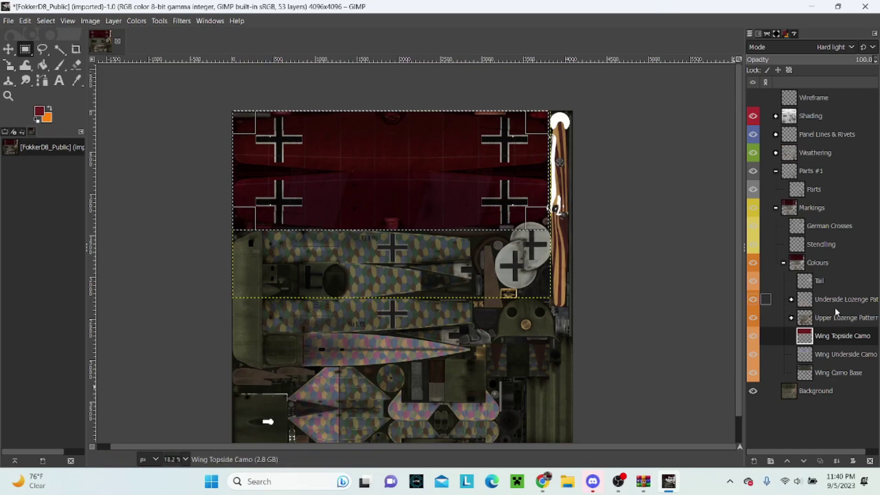
# With the Colours group active, select an area at the sheet's left edge, then back out of the menu.
pyautogui.click(824, 281)
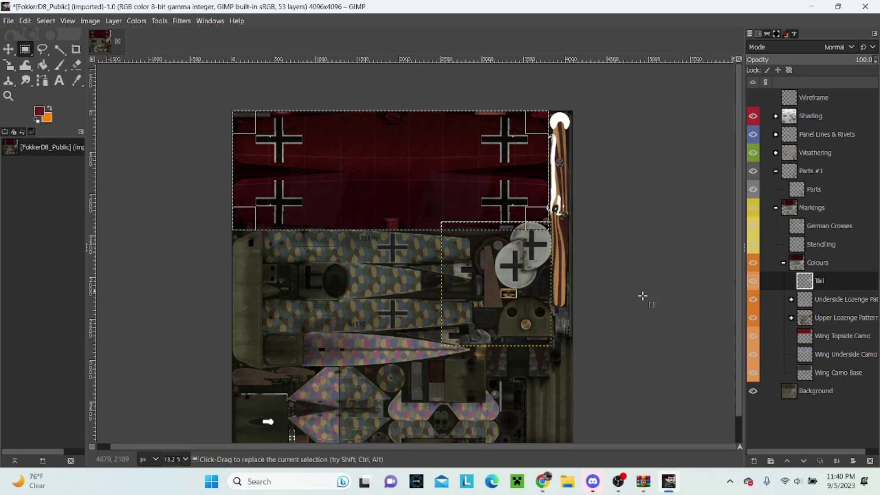
pyautogui.click(813, 265)
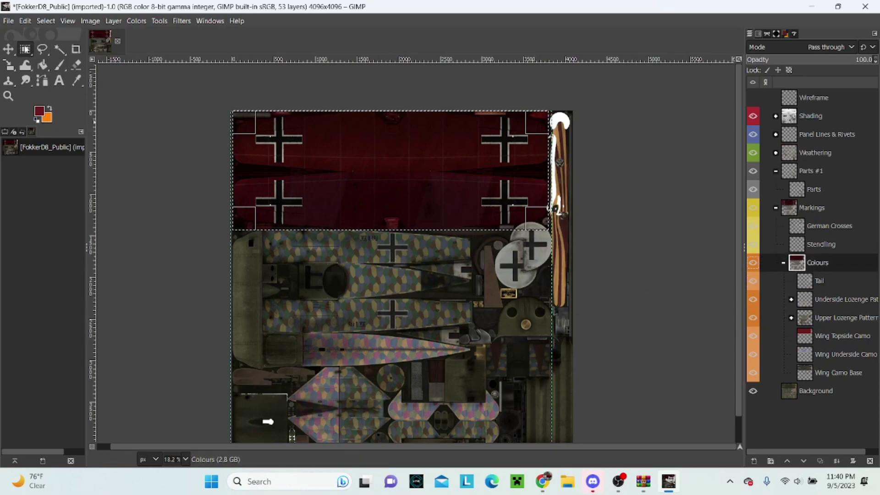
pyautogui.moveTo(233, 233)
pyautogui.mouseDown()
pyautogui.moveTo(257, 256)
pyautogui.moveTo(260, 364)
pyautogui.mouseUp()
pyautogui.rightClick(252, 312)
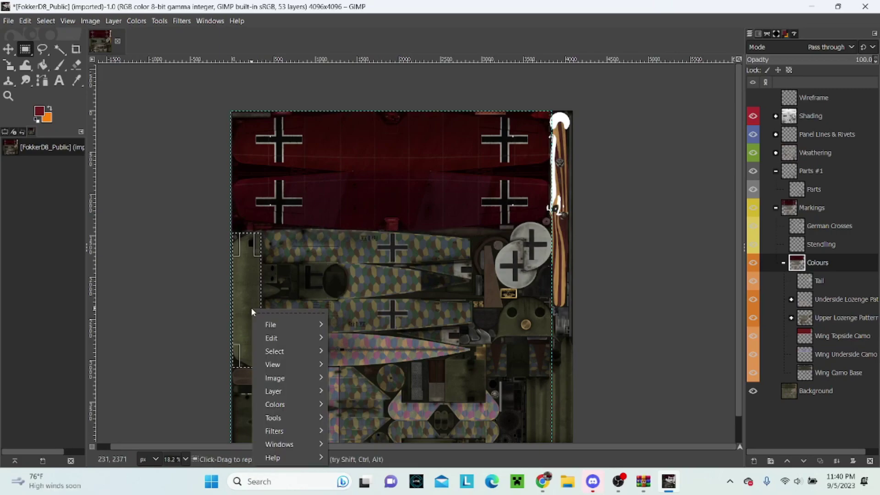
pyautogui.moveTo(271, 337)
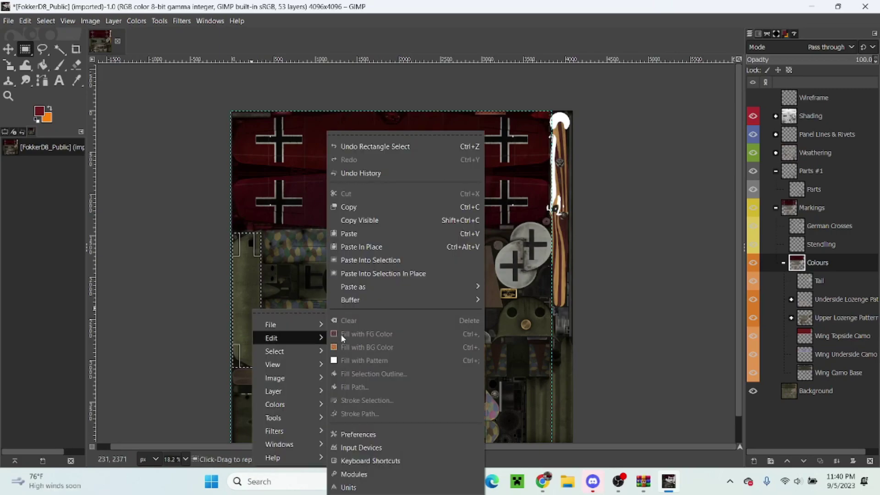
pyautogui.press('Escape')
pyautogui.press('Escape')
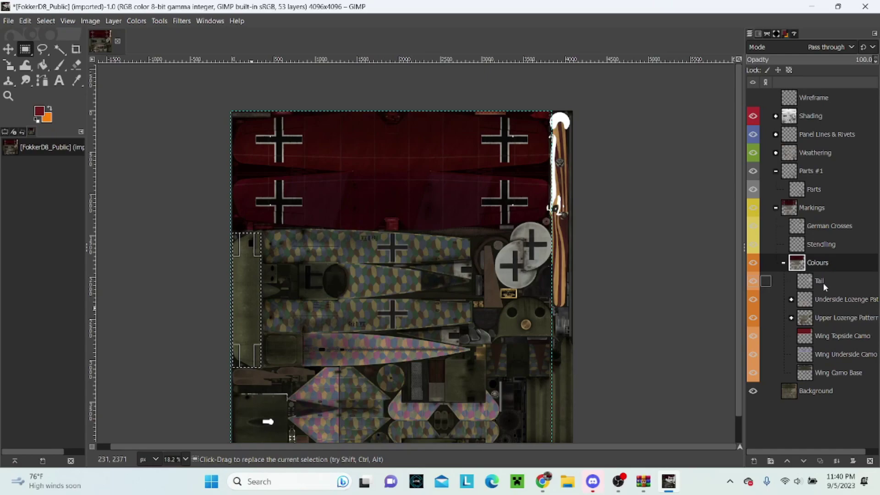
# Switch to the Upper Lozenge Pattern group, reselect the left-edge strip and try Bucket Fill.
pyautogui.click(830, 300)
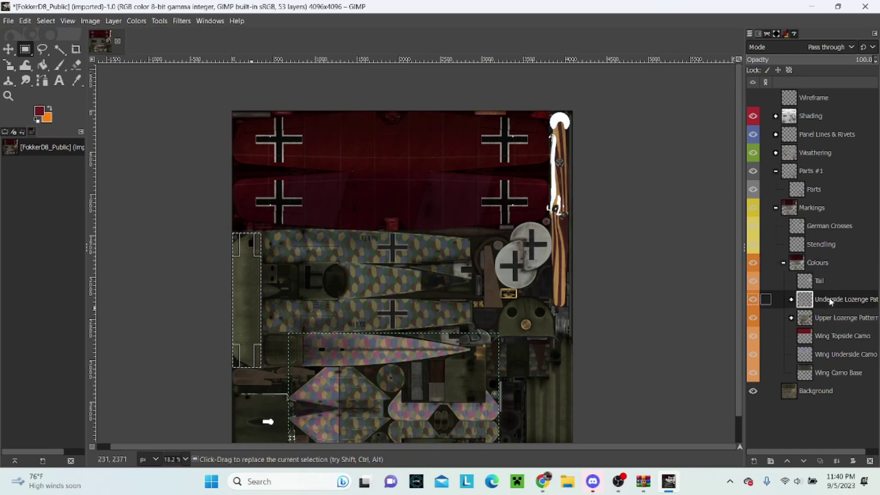
pyautogui.click(833, 317)
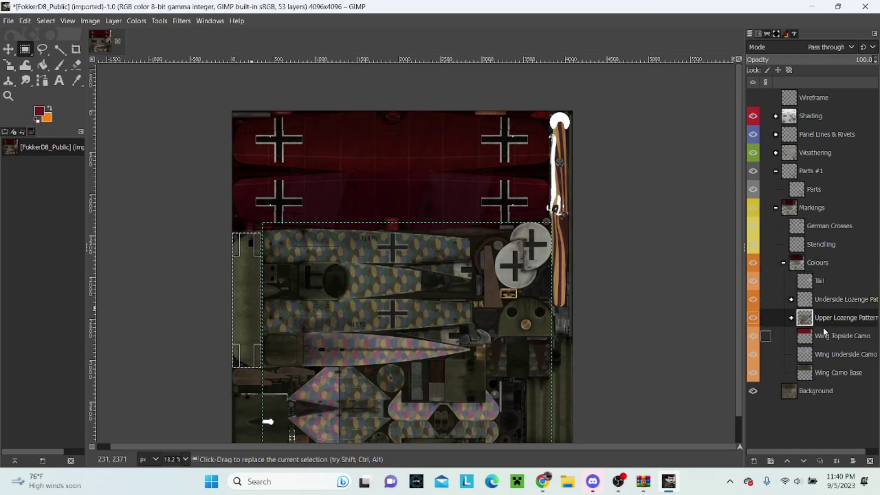
pyautogui.rightClick(244, 266)
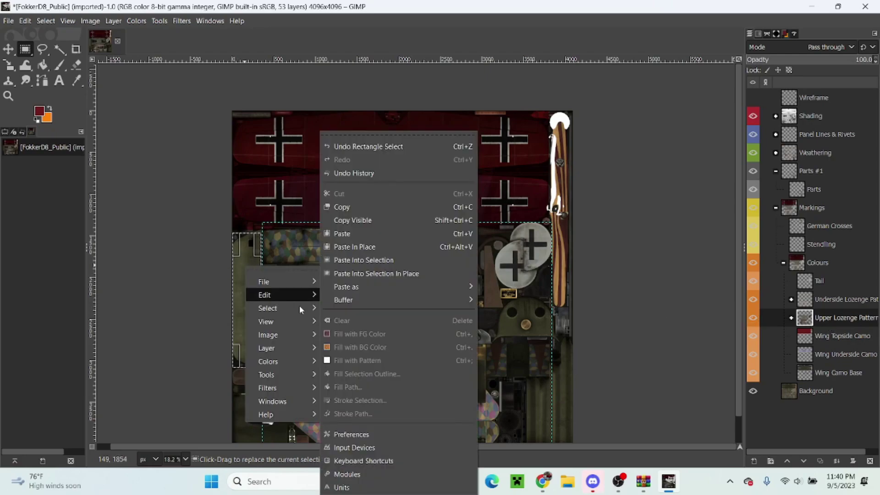
pyautogui.click(240, 255)
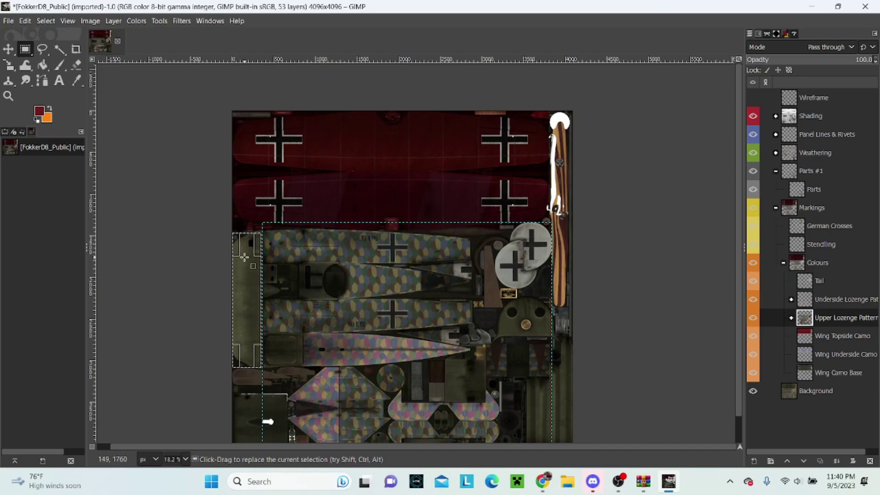
pyautogui.moveTo(231, 231)
pyautogui.mouseDown()
pyautogui.moveTo(266, 312)
pyautogui.moveTo(260, 365)
pyautogui.mouseUp()
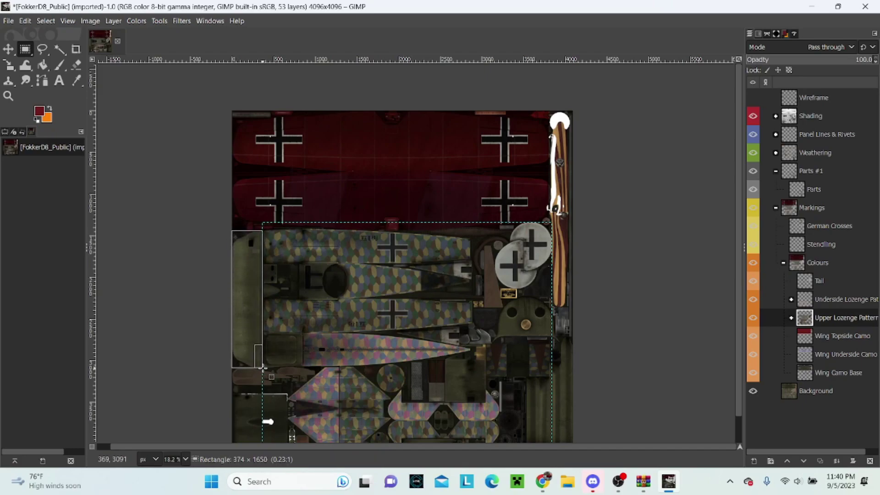
pyautogui.rightClick(249, 322)
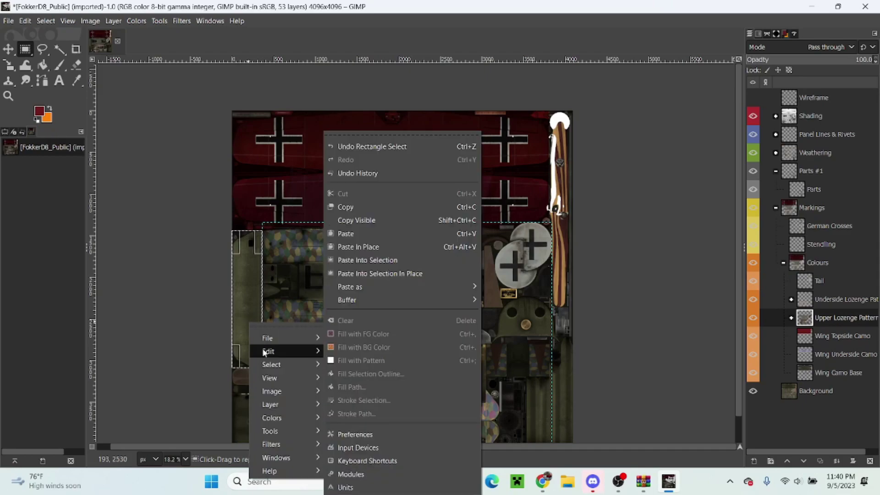
pyautogui.press('Escape')
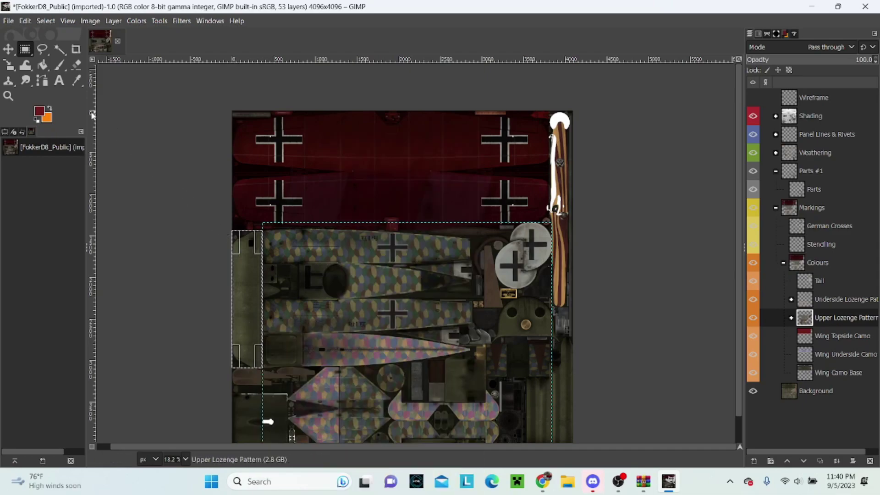
pyautogui.hotkey('shift', 'b')
pyautogui.click(230, 286)
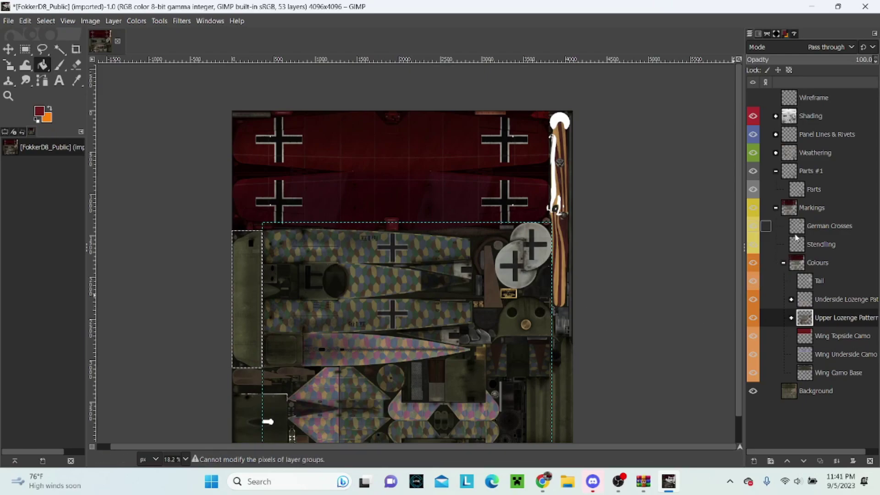
# Create a new layer in the Upper Lozenge Pattern group and fill the left-edge strip dark red.
pyautogui.click(753, 460)
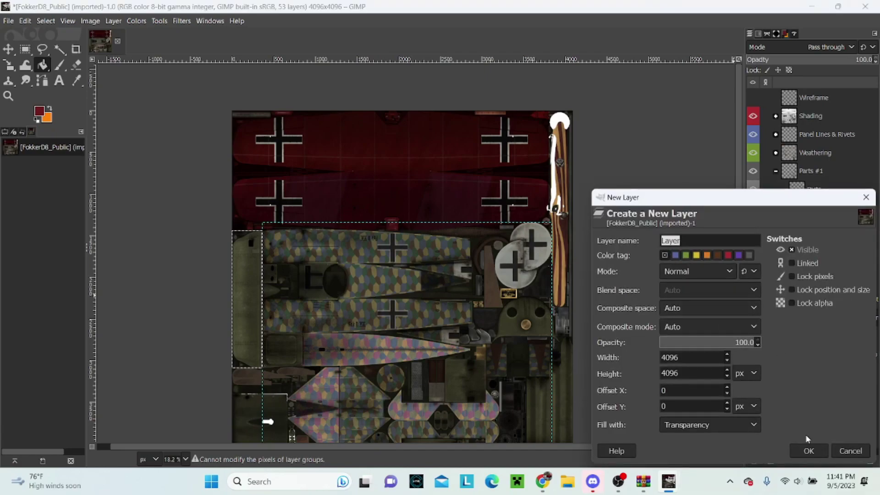
pyautogui.click(808, 450)
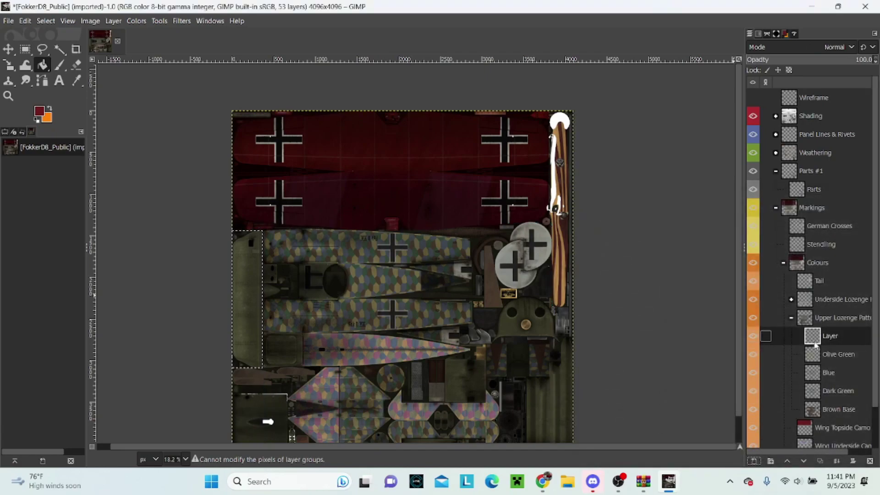
pyautogui.rightClick(242, 271)
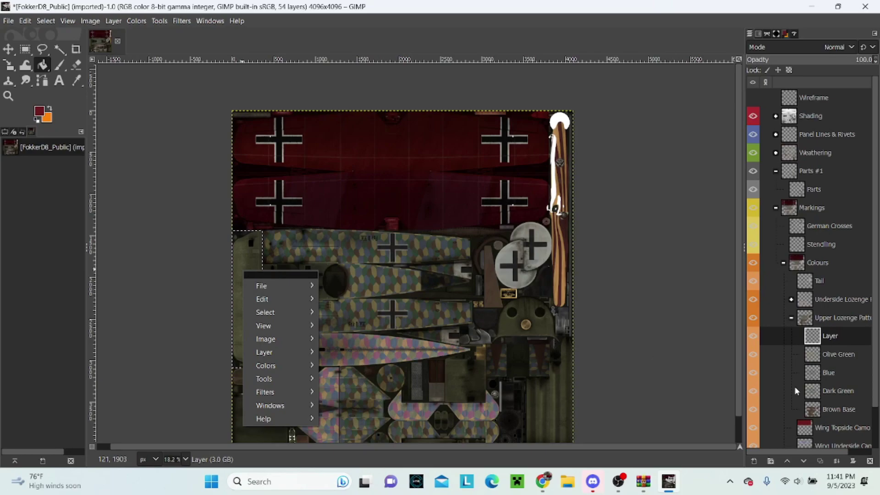
pyautogui.rightClick(243, 294)
pyautogui.moveTo(262, 315)
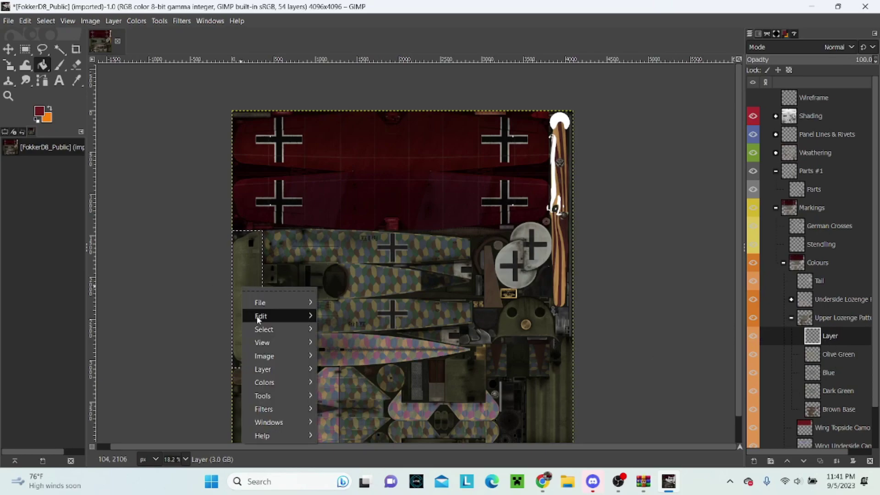
pyautogui.click(346, 335)
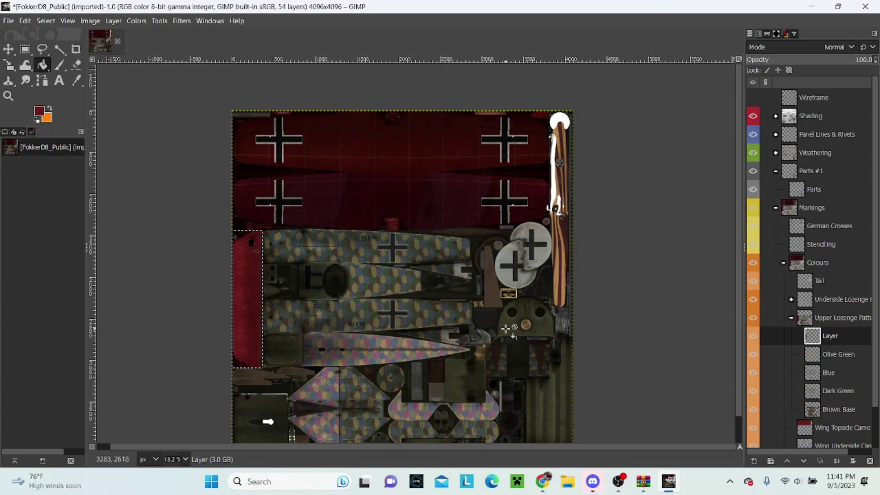
# Clear the selection and abandon a rectangle selection attempt around the cowl piece.
pyautogui.hotkey('ctrl', 'shift', 'a')
pyautogui.press('r')
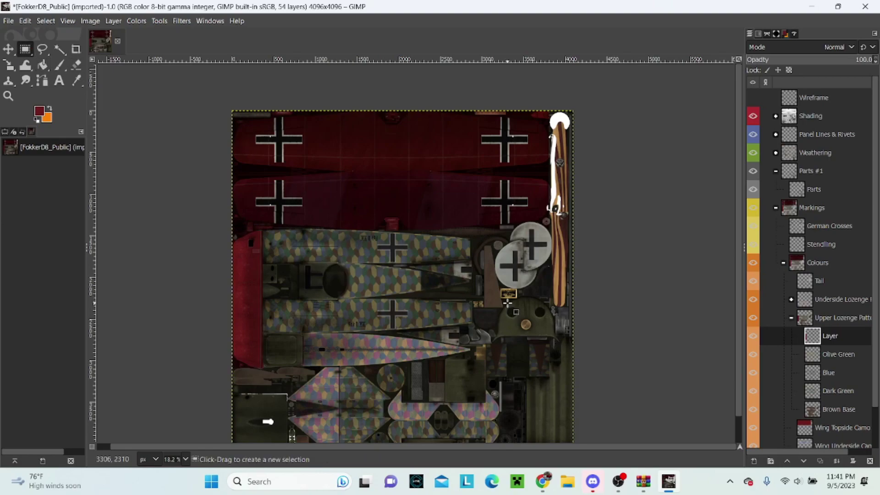
pyautogui.moveTo(502, 302); pyautogui.dragTo(547, 325)
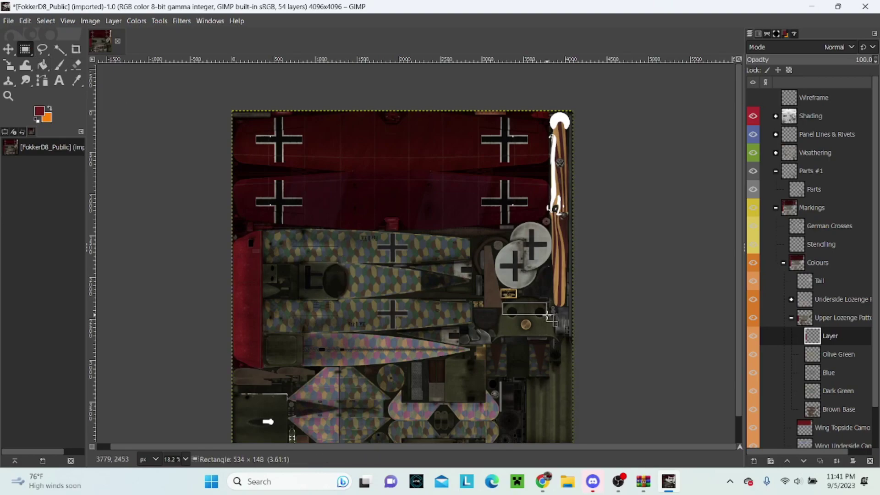
pyautogui.moveTo(548, 325); pyautogui.dragTo(547, 283)
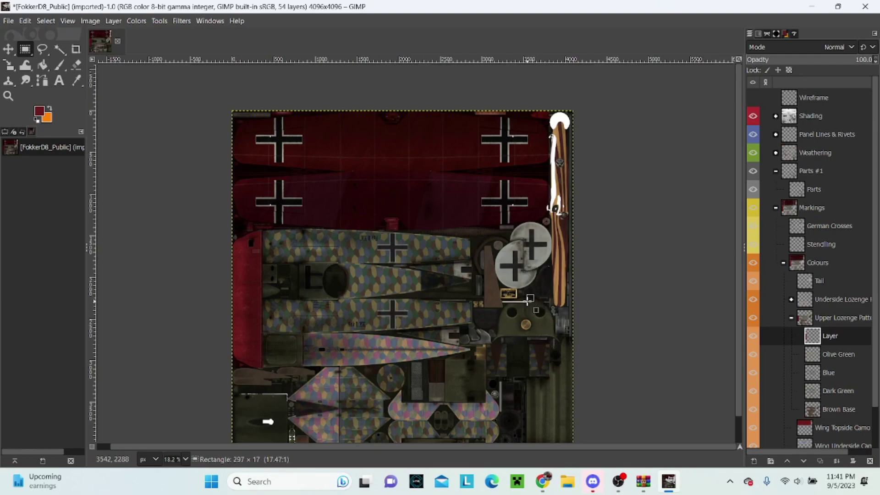
pyautogui.press('Escape')
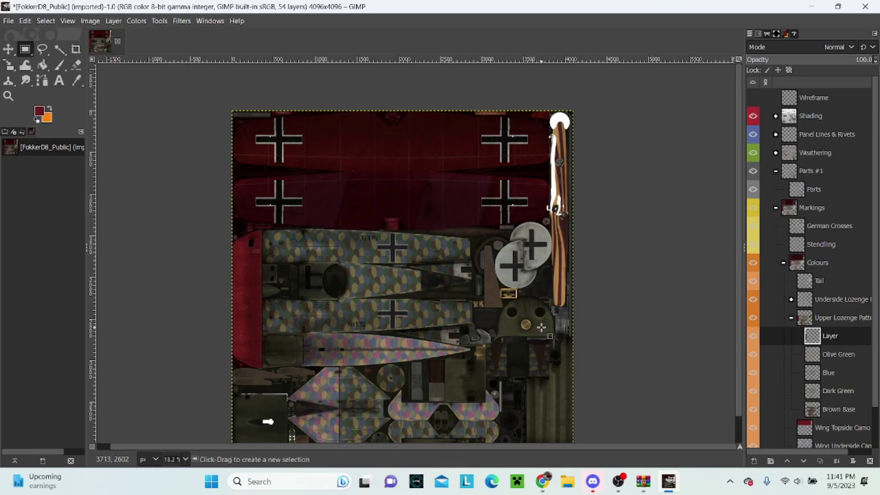
# Zoom to 100% and paint the cowl piece dark red with the Paintbrush.
pyautogui.press('1')
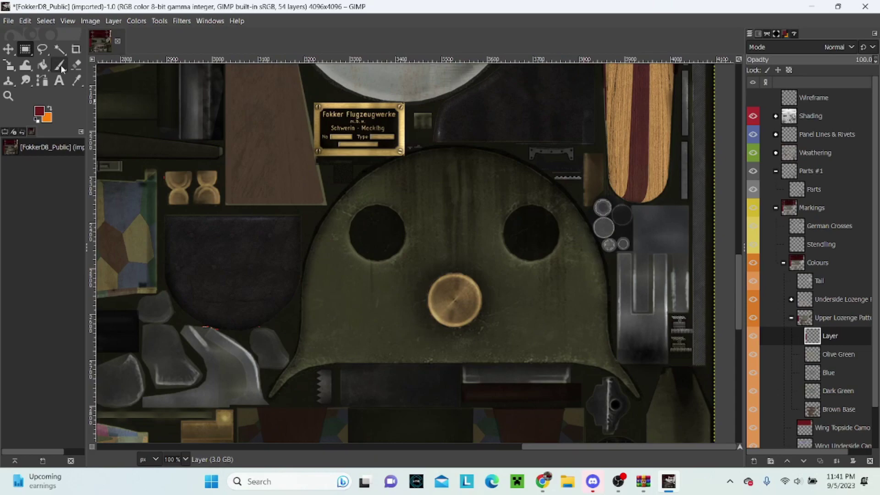
pyautogui.click(59, 65)
pyautogui.click(319, 269)
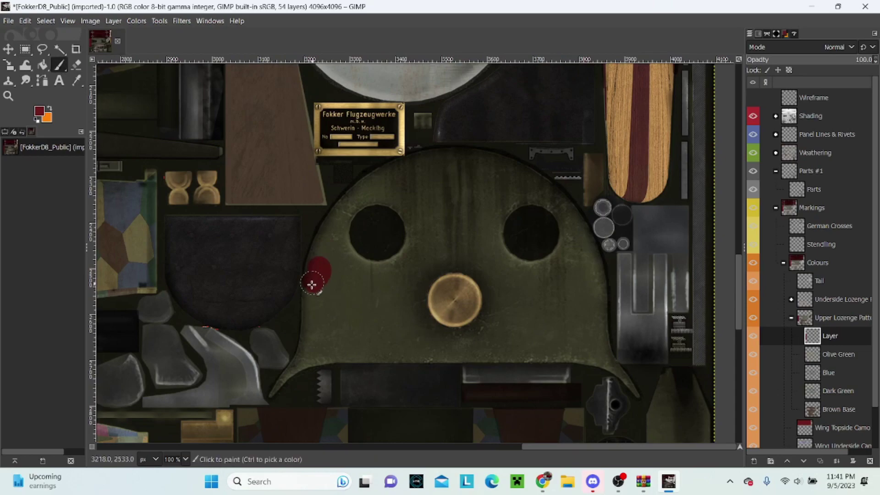
pyautogui.moveTo(311, 285)
pyautogui.mouseDown()
pyautogui.moveTo(308, 350)
pyautogui.moveTo(277, 393)
pyautogui.moveTo(321, 359)
pyautogui.moveTo(310, 340)
pyautogui.moveTo(304, 349)
pyautogui.moveTo(318, 254)
pyautogui.moveTo(316, 264)
pyautogui.moveTo(341, 206)
pyautogui.moveTo(412, 165)
pyautogui.moveTo(491, 163)
pyautogui.moveTo(530, 183)
pyautogui.moveTo(570, 222)
pyautogui.moveTo(536, 180)
pyautogui.moveTo(567, 208)
pyautogui.moveTo(593, 264)
pyautogui.moveTo(607, 363)
pyautogui.moveTo(637, 395)
pyautogui.moveTo(589, 359)
pyautogui.moveTo(338, 356)
pyautogui.moveTo(414, 338)
pyautogui.moveTo(584, 343)
pyautogui.moveTo(564, 240)
pyautogui.moveTo(477, 173)
pyautogui.moveTo(372, 202)
pyautogui.moveTo(337, 284)
pyautogui.moveTo(335, 334)
pyautogui.moveTo(359, 219)
pyautogui.moveTo(375, 236)
pyautogui.moveTo(388, 335)
pyautogui.moveTo(393, 316)
pyautogui.moveTo(498, 325)
pyautogui.moveTo(570, 315)
pyautogui.moveTo(428, 306)
pyautogui.moveTo(557, 299)
pyautogui.moveTo(417, 289)
pyautogui.moveTo(556, 269)
pyautogui.moveTo(481, 206)
pyautogui.moveTo(389, 198)
pyautogui.moveTo(521, 228)
pyautogui.moveTo(542, 300)
pyautogui.moveTo(458, 269)
pyautogui.moveTo(531, 251)
pyautogui.moveTo(393, 229)
pyautogui.moveTo(462, 210)
pyautogui.moveTo(473, 219)
pyautogui.moveTo(418, 249)
pyautogui.moveTo(436, 248)
pyautogui.mouseUp()
pyautogui.keyDown('ctrl'); pyautogui.scroll(-1, 431, 255); pyautogui.keyUp('ctrl')
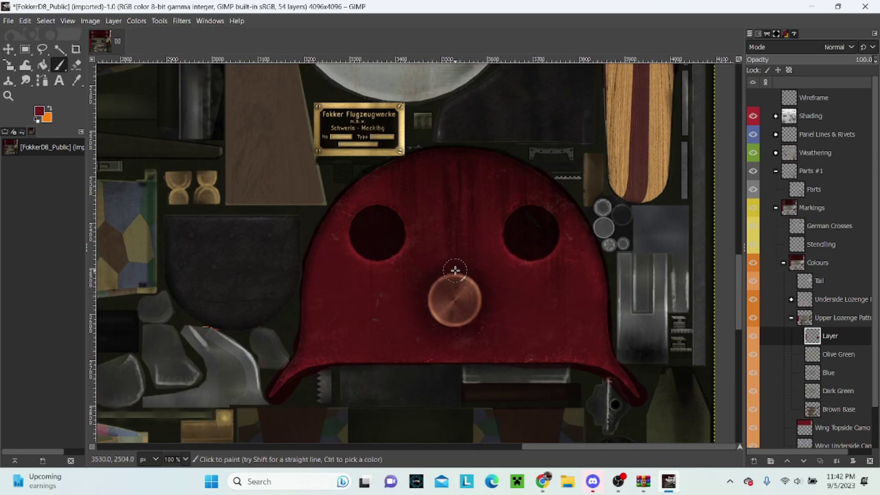
pyautogui.keyDown('ctrl'); pyautogui.scroll(-1, 456, 275); pyautogui.keyUp('ctrl')
pyautogui.keyDown('ctrl'); pyautogui.scroll(-2, 460, 279); pyautogui.keyUp('ctrl')
pyautogui.keyDown('ctrl'); pyautogui.scroll(-1, 175, 284); pyautogui.keyUp('ctrl')
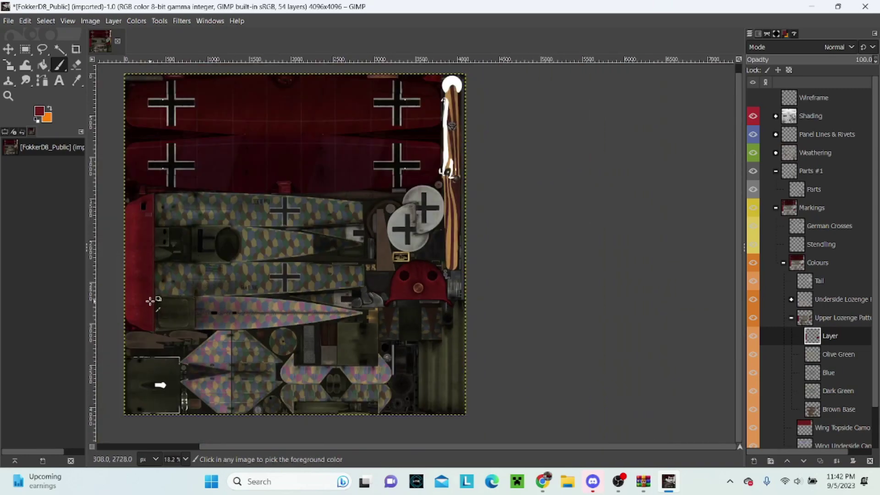
pyautogui.keyDown('ctrl'); pyautogui.scroll(1, 151, 301); pyautogui.keyUp('ctrl')
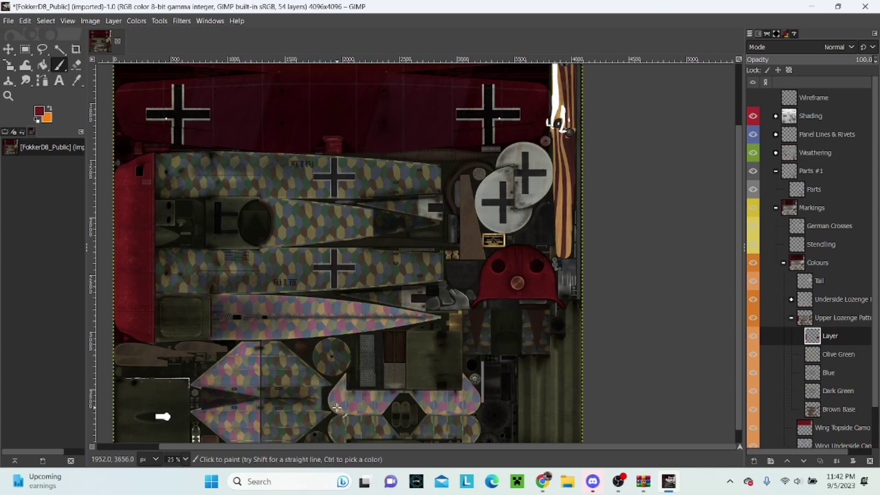
pyautogui.keyDown('ctrl'); pyautogui.scroll(2, 340, 412); pyautogui.keyUp('ctrl')
pyautogui.keyDown('ctrl'); pyautogui.scroll(1, 341, 414); pyautogui.keyUp('ctrl')
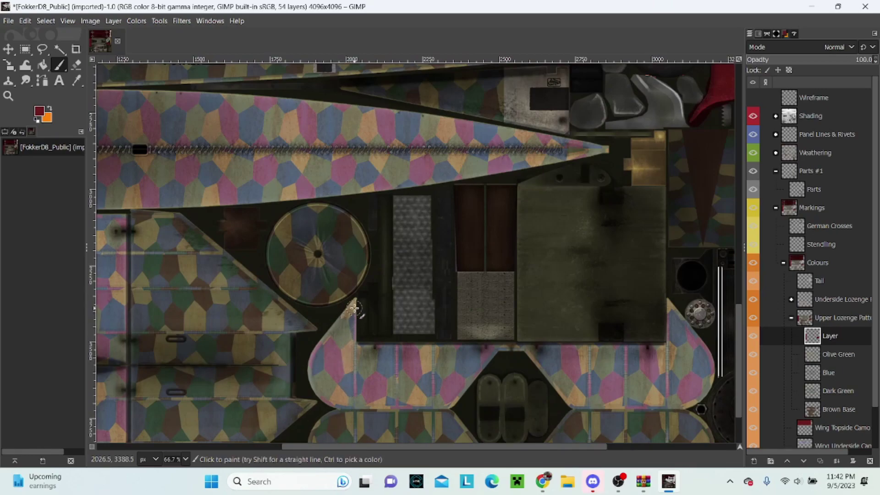
pyautogui.moveTo(353, 305); pyautogui.dragTo(342, 326)
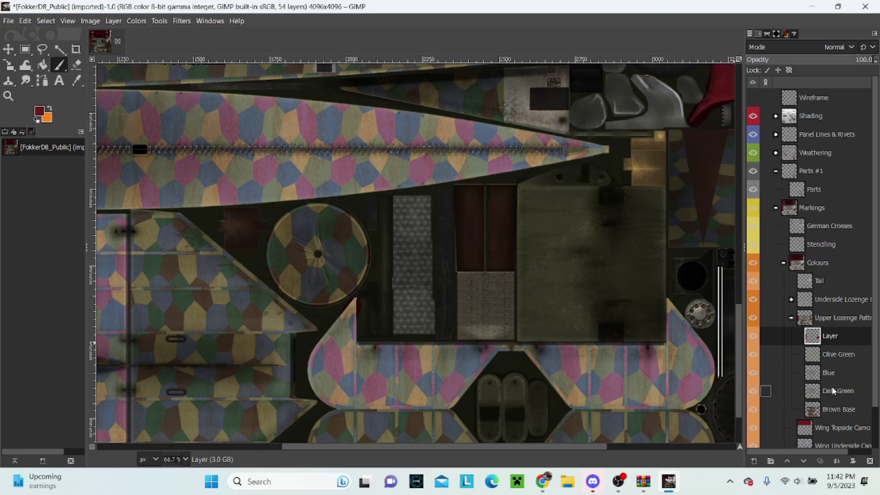
pyautogui.scroll(-2, 833, 390)
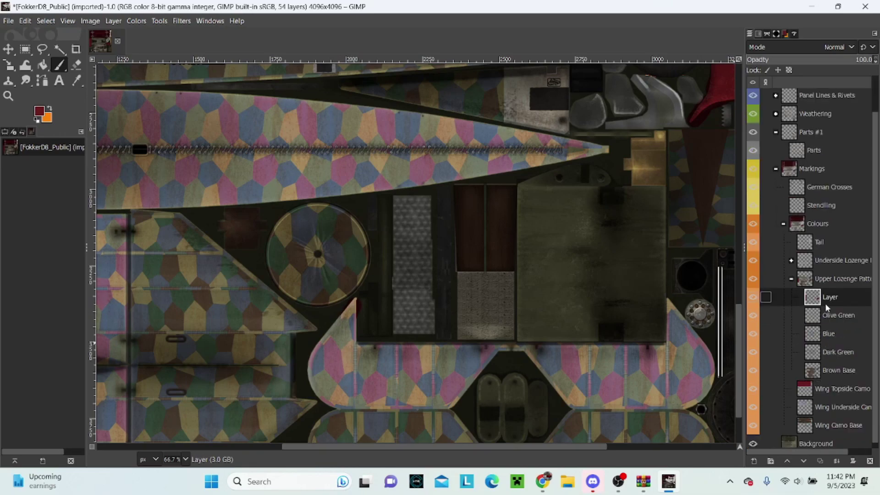
pyautogui.click(825, 280)
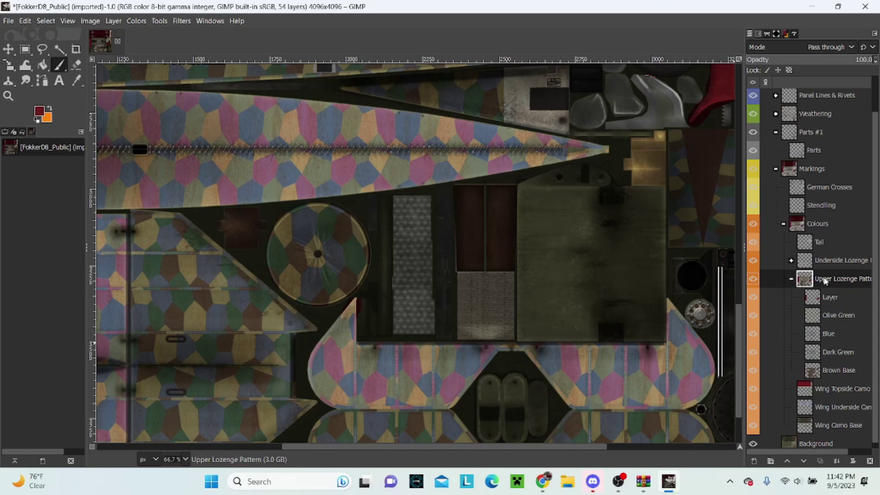
pyautogui.click(350, 362)
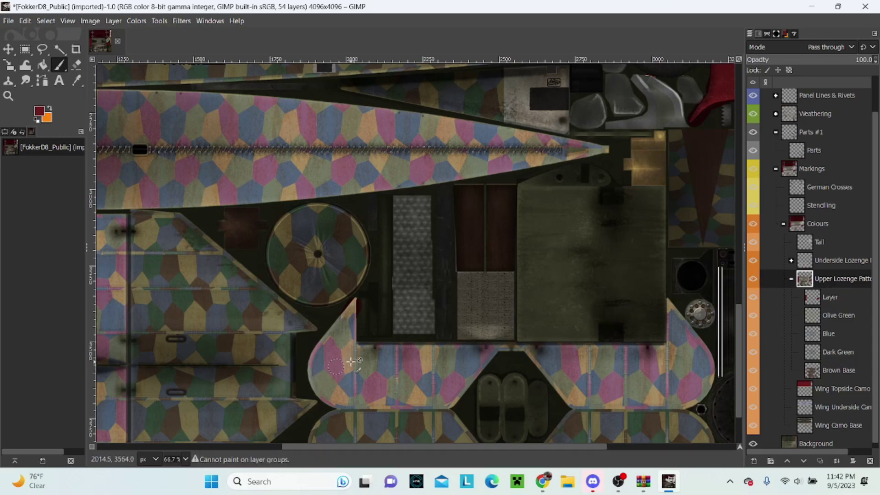
pyautogui.click(827, 298)
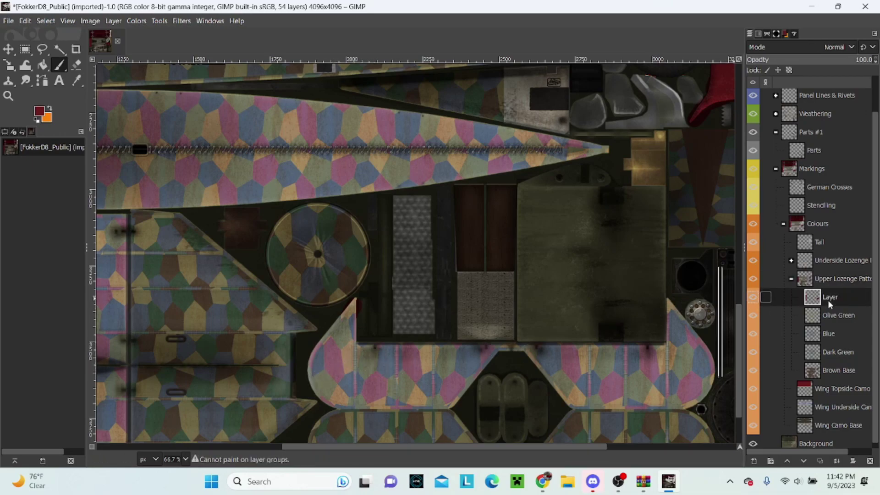
pyautogui.click(829, 320)
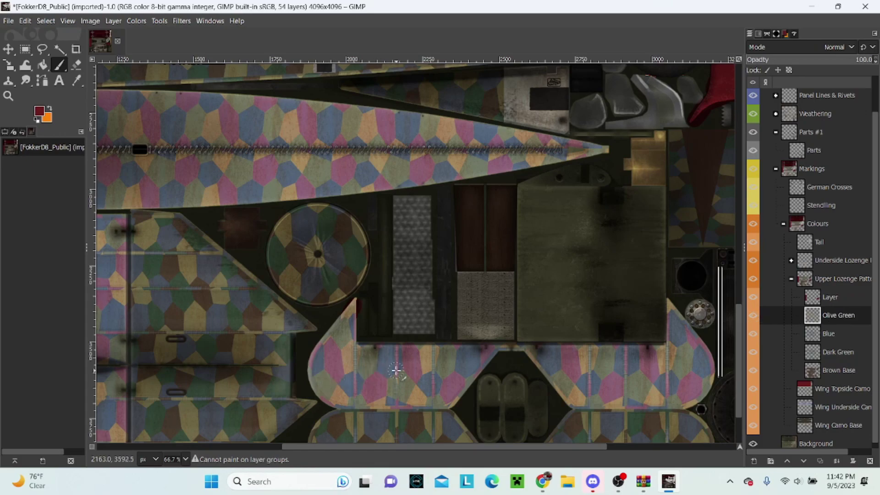
pyautogui.scroll(-3, 478, 349)
pyautogui.scroll(4, 478, 350)
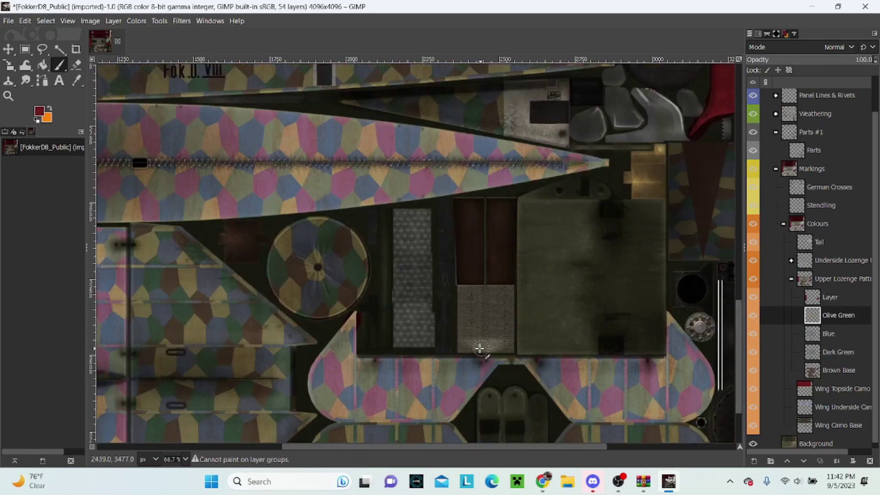
pyautogui.scroll(2, 463, 349)
pyautogui.keyDown('ctrl'); pyautogui.scroll(-2, 336, 292); pyautogui.keyUp('ctrl')
pyautogui.keyDown('ctrl'); pyautogui.scroll(-1, 320, 308); pyautogui.keyUp('ctrl')
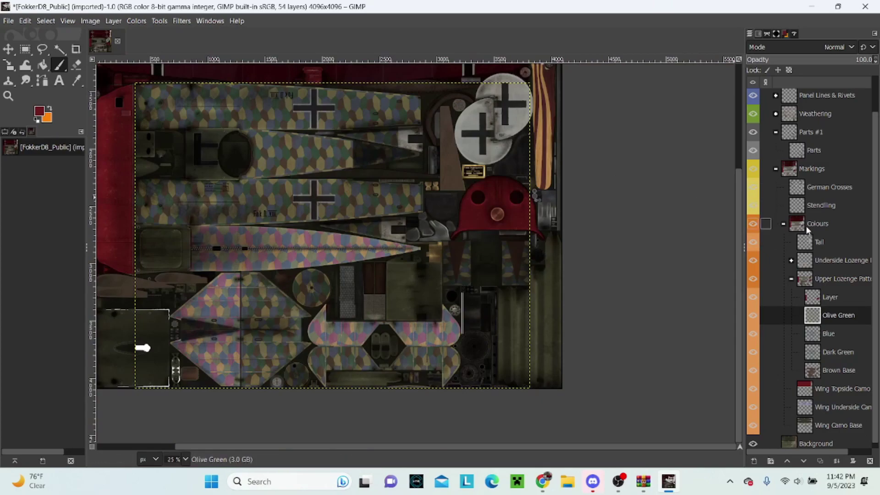
# Add a new layer above 'Layer' in the Upper Lozenge Pattern group.
pyautogui.click(825, 298)
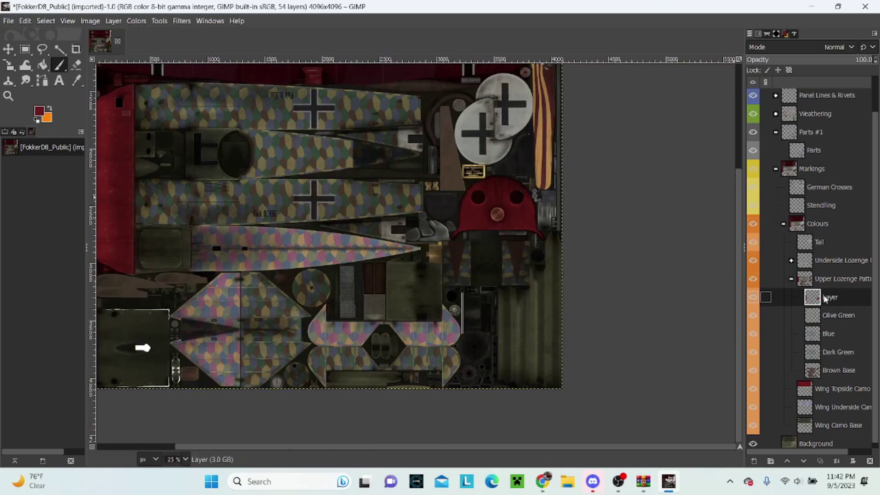
pyautogui.click(754, 462)
pyautogui.click(802, 451)
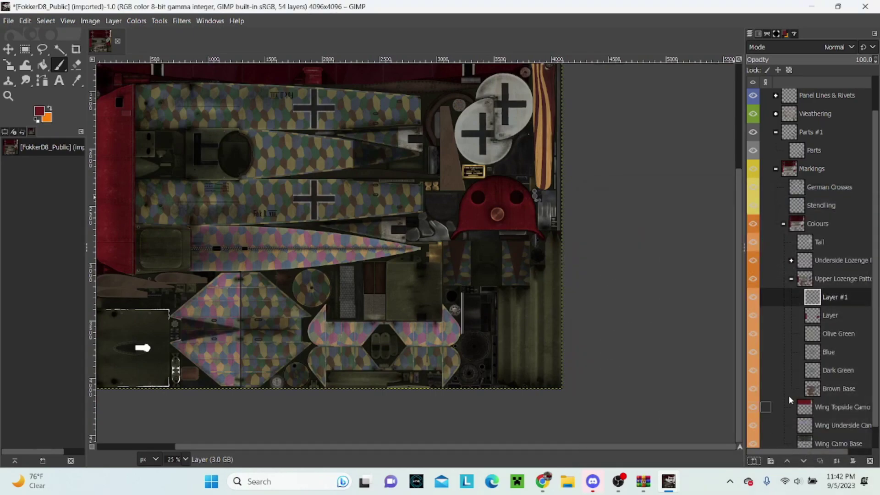
# Draw a rectangle selection around the upper-left wing pieces.
pyautogui.click(8, 49)
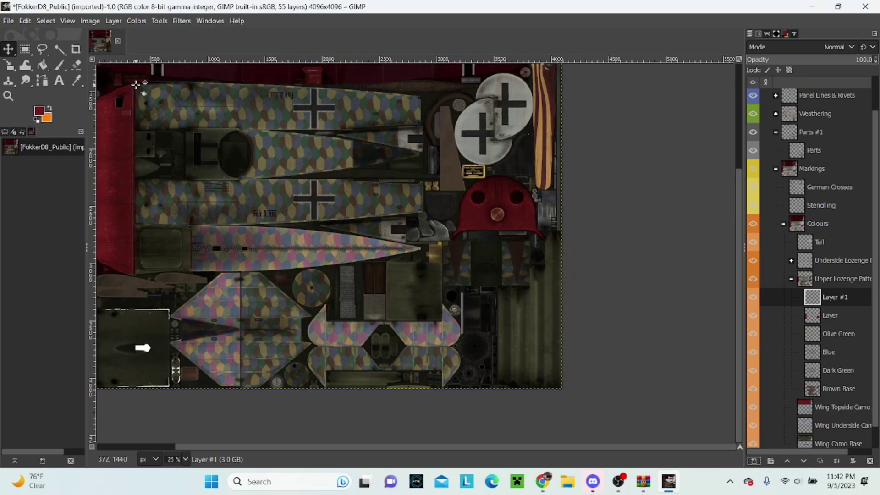
pyautogui.press('r')
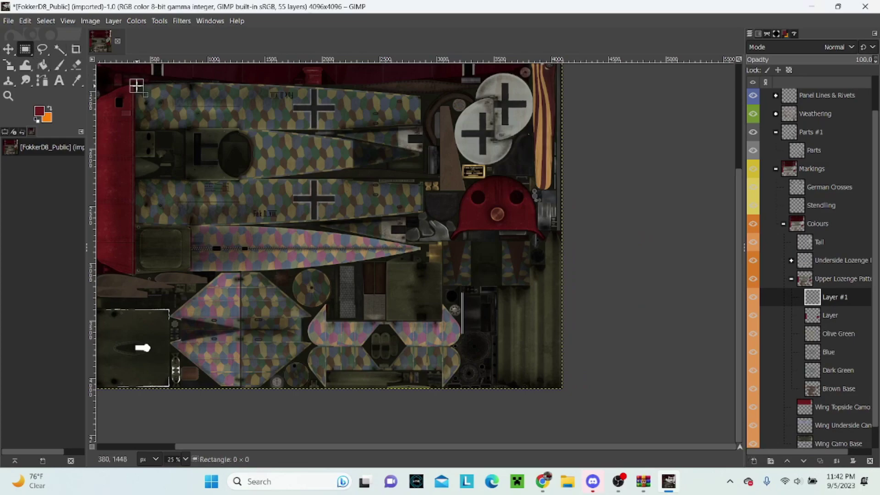
pyautogui.moveTo(136, 85)
pyautogui.mouseDown()
pyautogui.moveTo(421, 259)
pyautogui.moveTo(420, 270)
pyautogui.mouseUp()
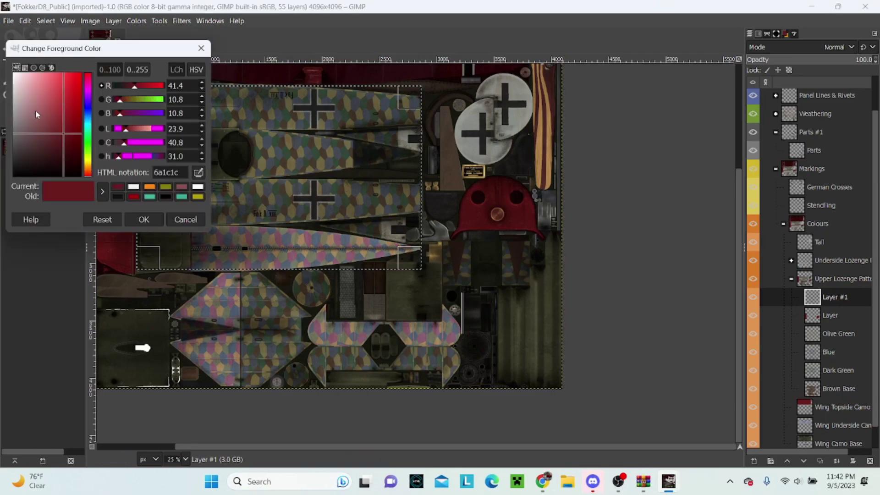
# Set the foreground colour to dark grey 4f4848.
pyautogui.click(39, 111)
pyautogui.click(30, 133)
pyautogui.moveTo(30, 136); pyautogui.dragTo(18, 145)
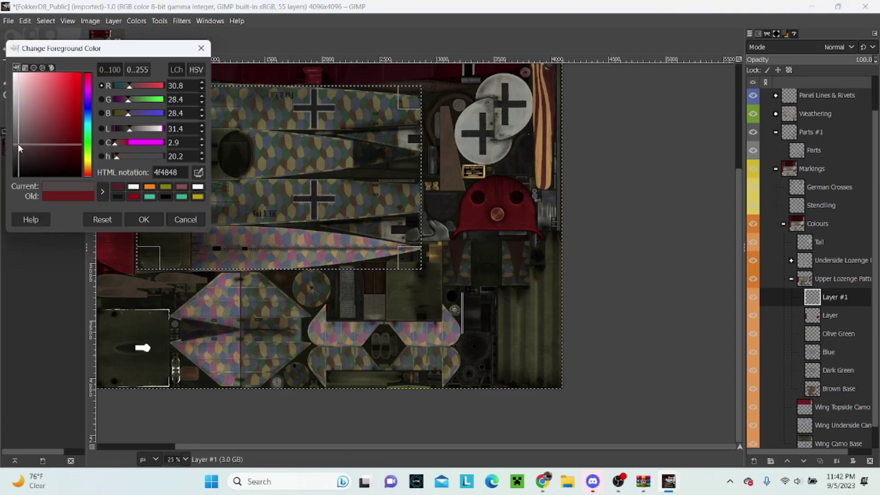
pyautogui.click(137, 218)
# Fill the selected upper wing pieces with dark grey, then select the Underside Lozenge Pattern group.
pyautogui.rightClick(277, 192)
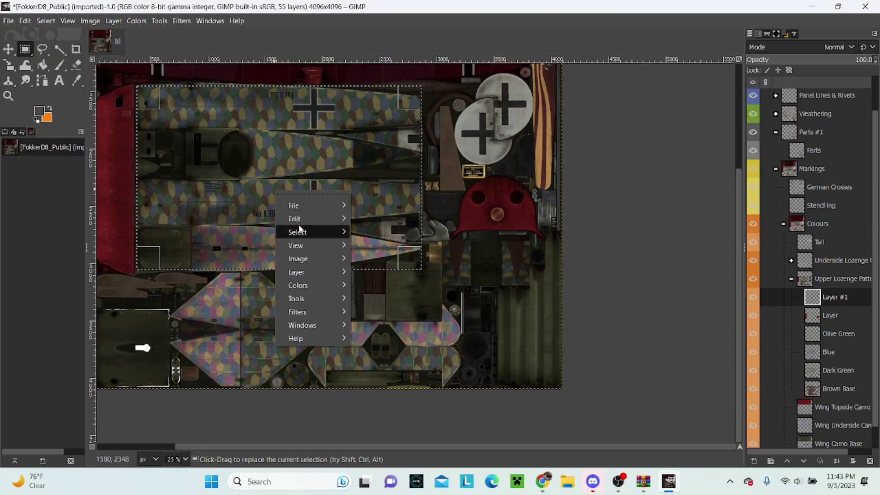
pyautogui.click(398, 334)
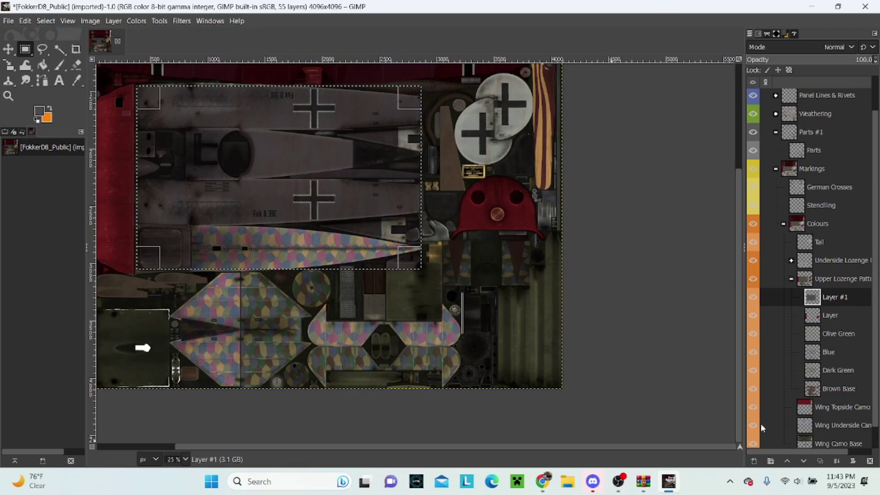
pyautogui.scroll(-1, 828, 376)
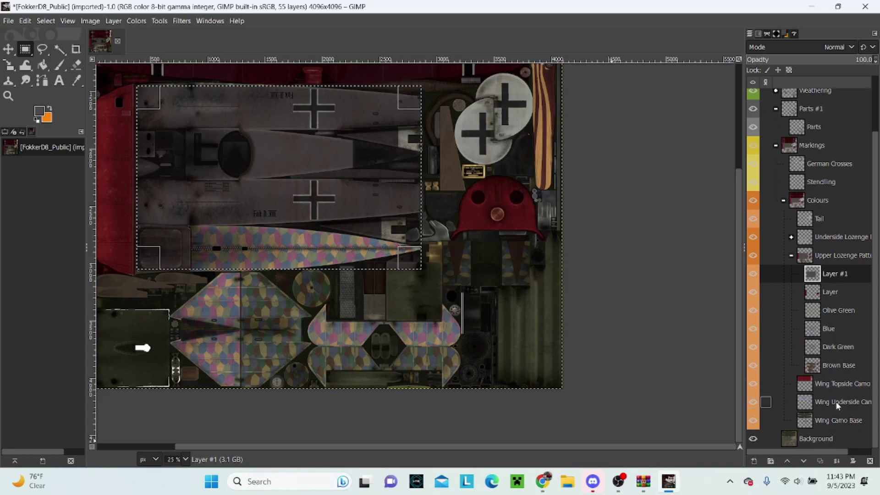
pyautogui.click(825, 240)
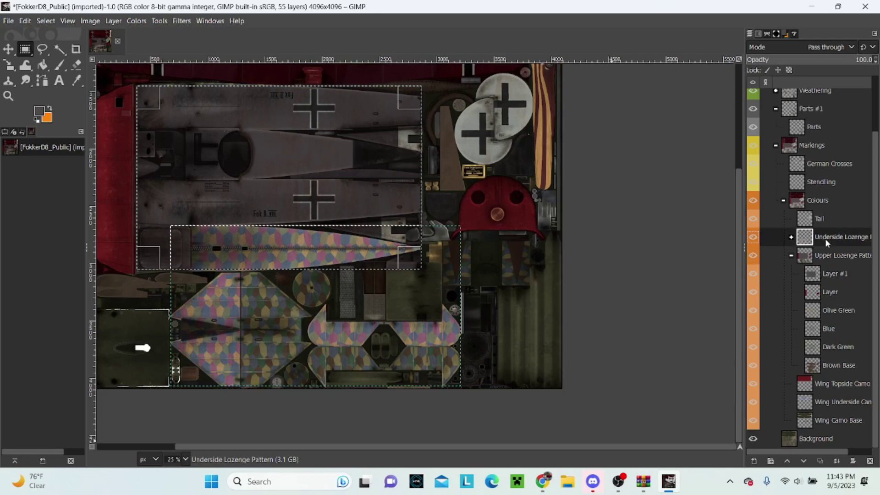
# Expand the Underside Lozenge Pattern group and clear the current selection.
pyautogui.click(791, 237)
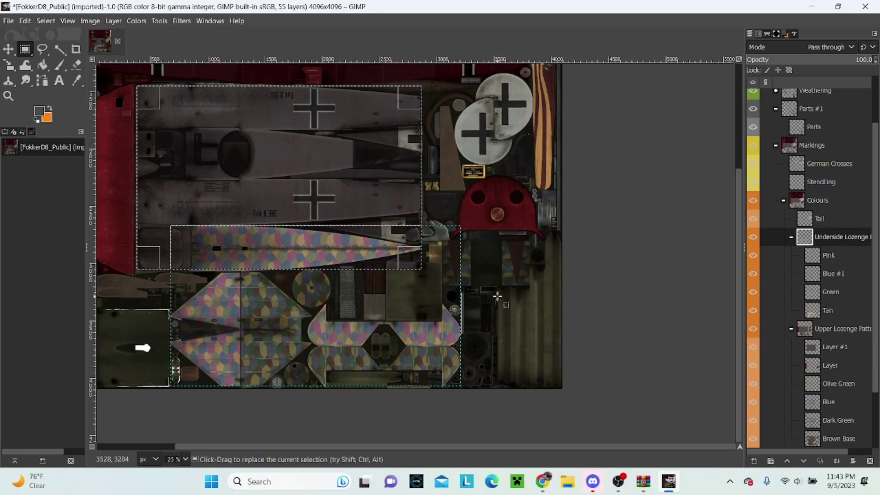
pyautogui.click(614, 284)
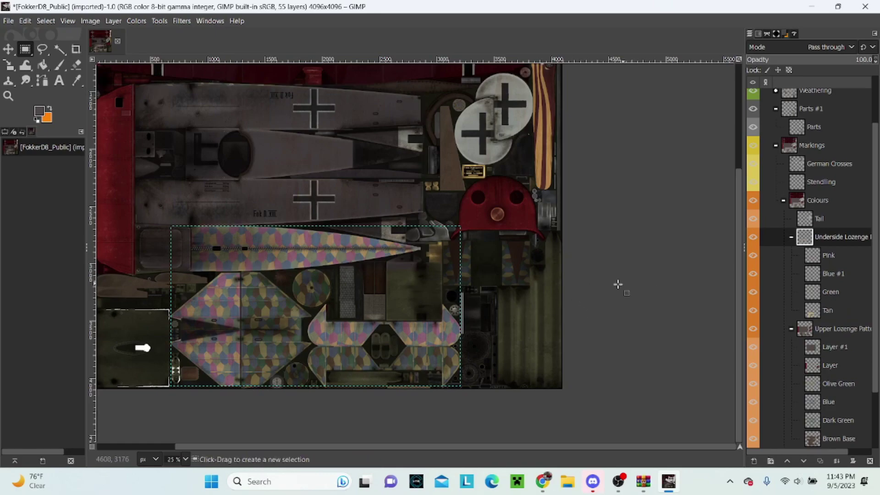
pyautogui.rightClick(262, 260)
pyautogui.moveTo(296, 281)
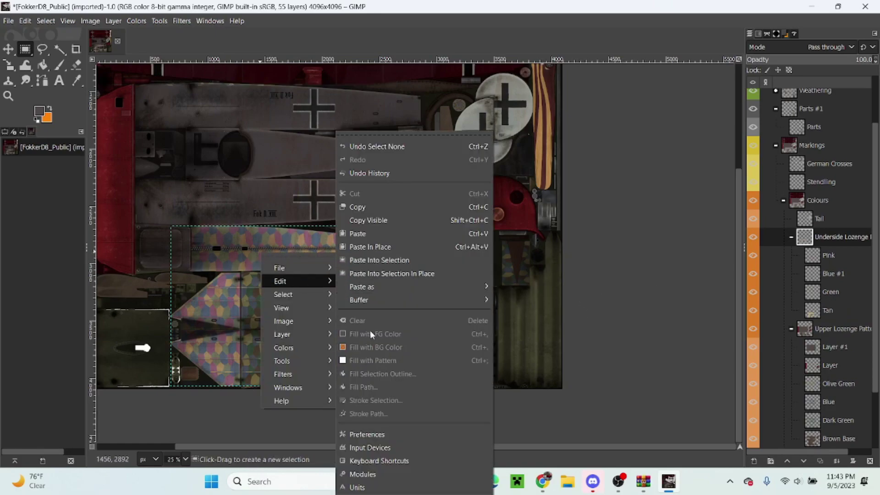
pyautogui.press('Escape')
pyautogui.press('Escape')
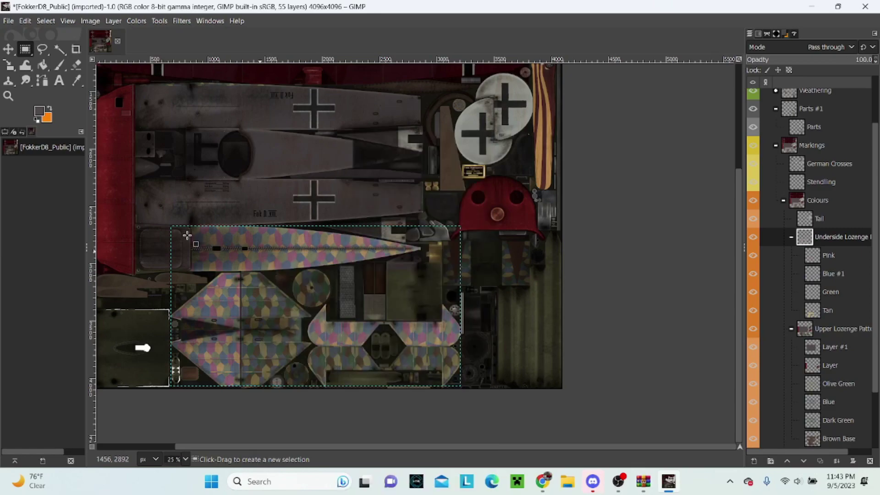
# Draw a rectangle selection around the lower lozenge-patterned pieces.
pyautogui.moveTo(172, 227)
pyautogui.mouseDown()
pyautogui.moveTo(453, 369)
pyautogui.moveTo(462, 390)
pyautogui.mouseUp()
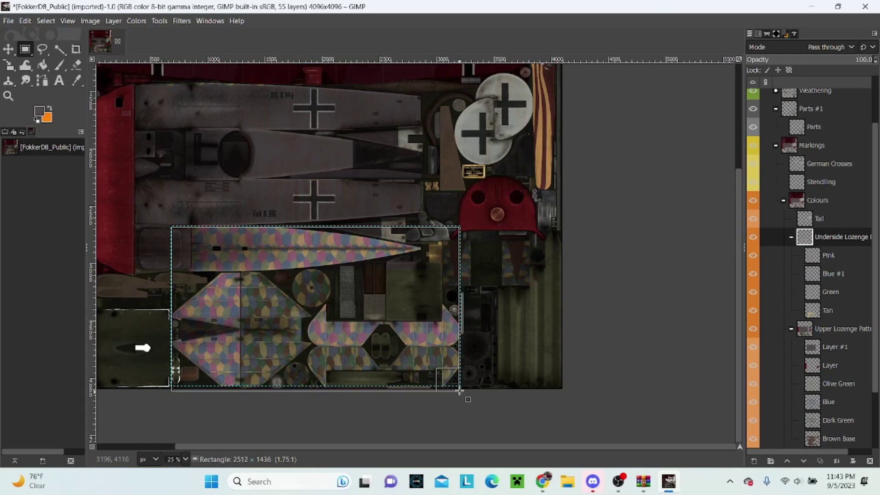
pyautogui.rightClick(351, 336)
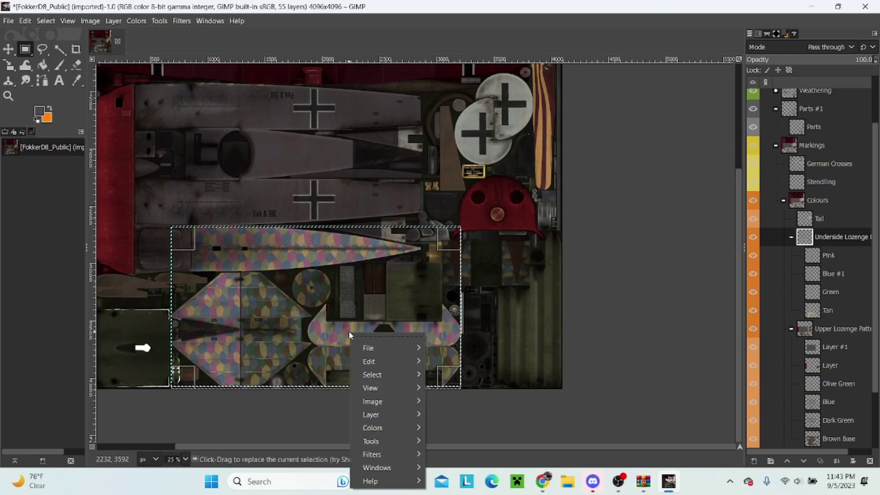
pyautogui.moveTo(370, 361)
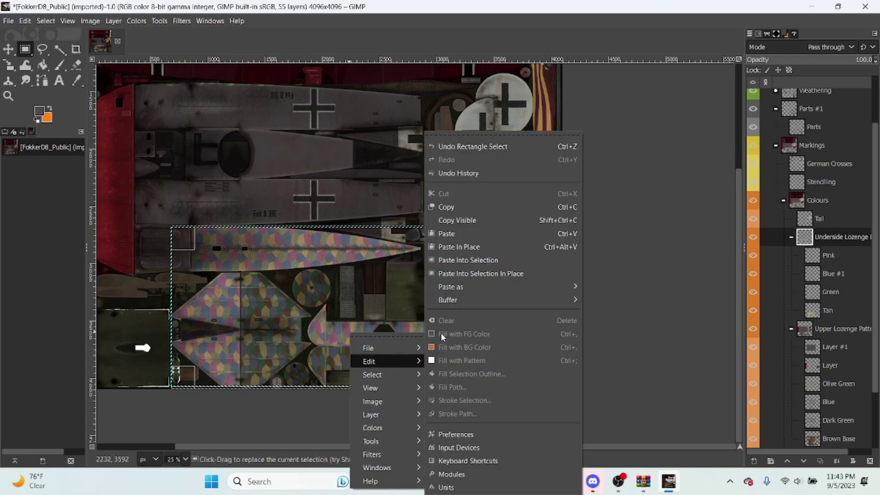
pyautogui.click(266, 256)
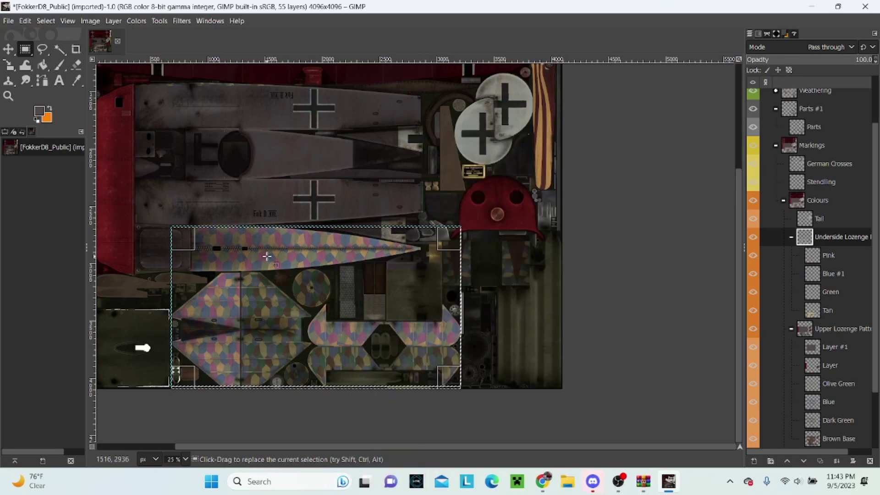
pyautogui.press('p')
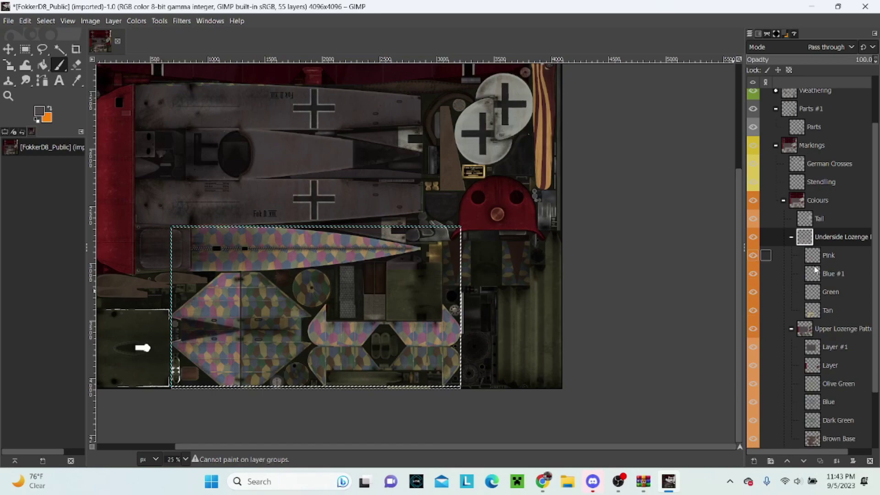
# Add a new Layer #2 inside the Underside Lozenge Pattern group.
pyautogui.click(754, 460)
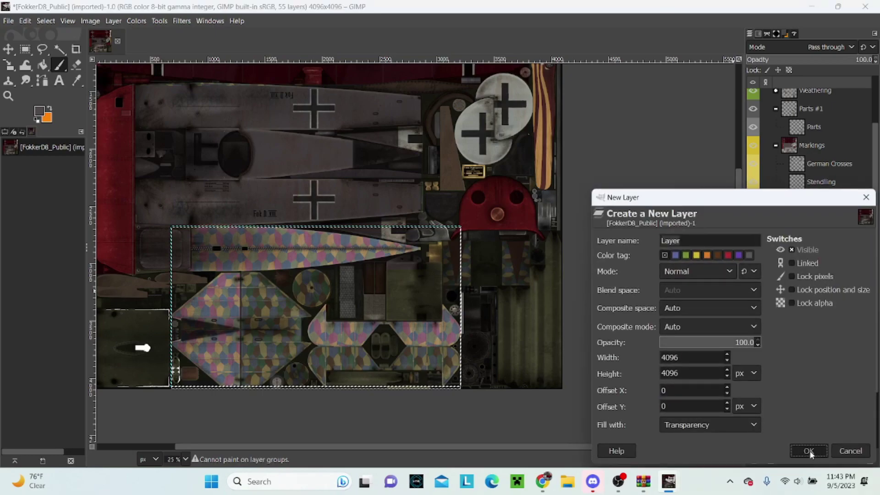
pyautogui.click(809, 450)
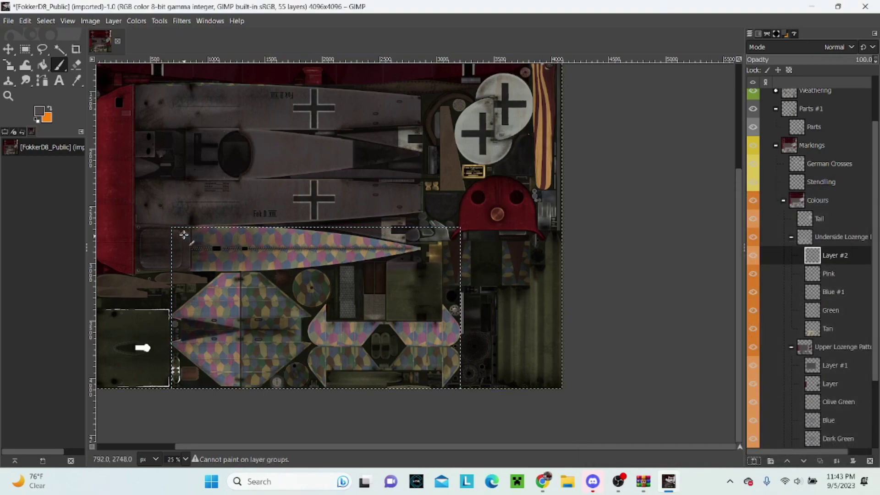
pyautogui.moveTo(195, 250); pyautogui.dragTo(299, 259)
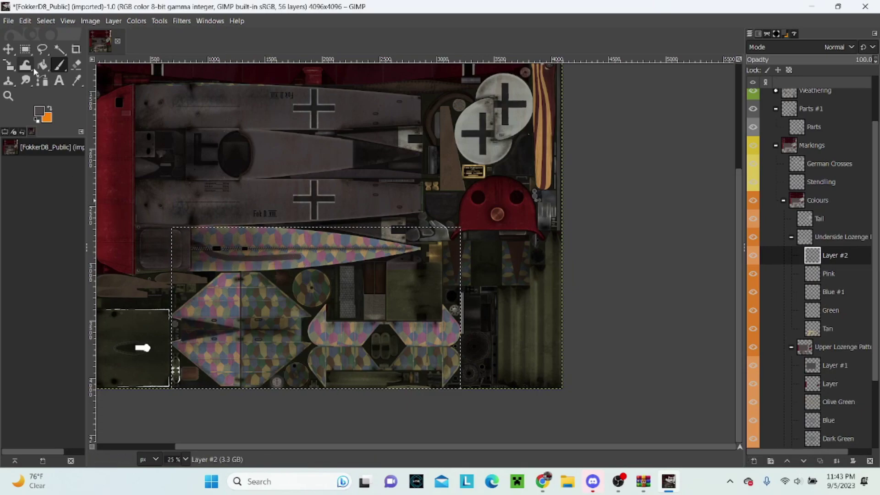
# Rectangle-select the long tapered lozenge strip and fill it with dark grey.
pyautogui.click(28, 52)
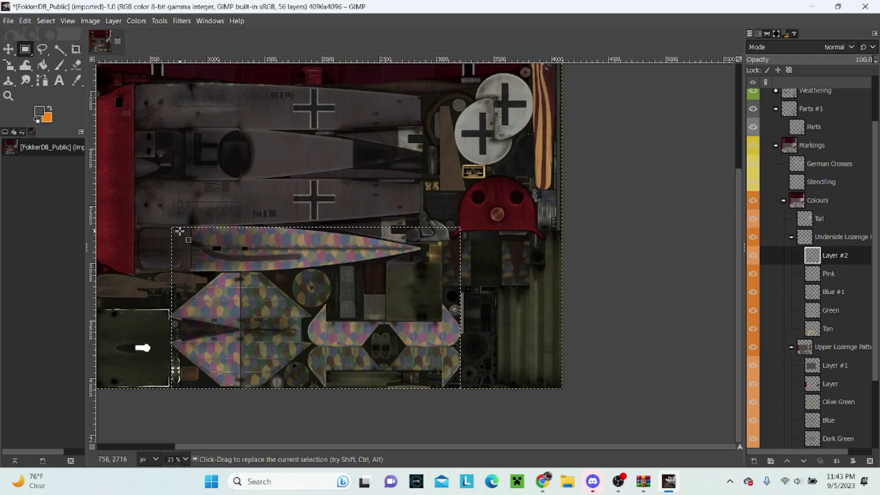
pyautogui.moveTo(173, 228); pyautogui.dragTo(423, 266)
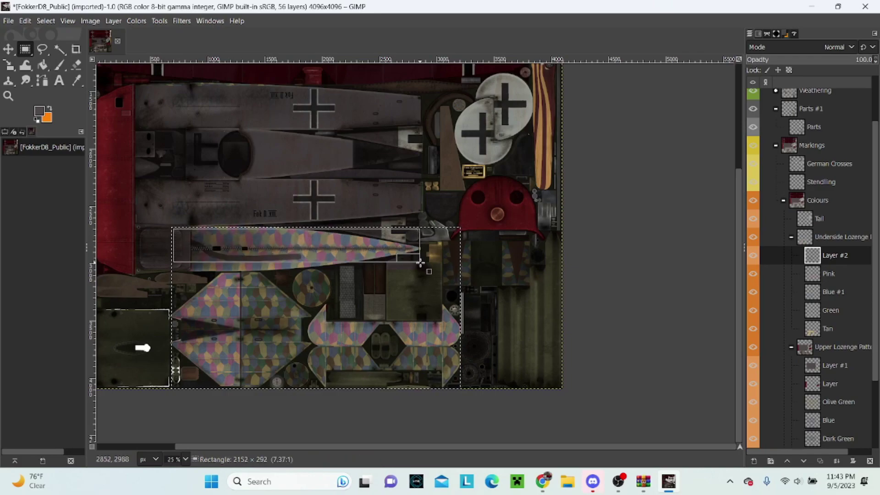
pyautogui.moveTo(423, 266); pyautogui.dragTo(421, 271)
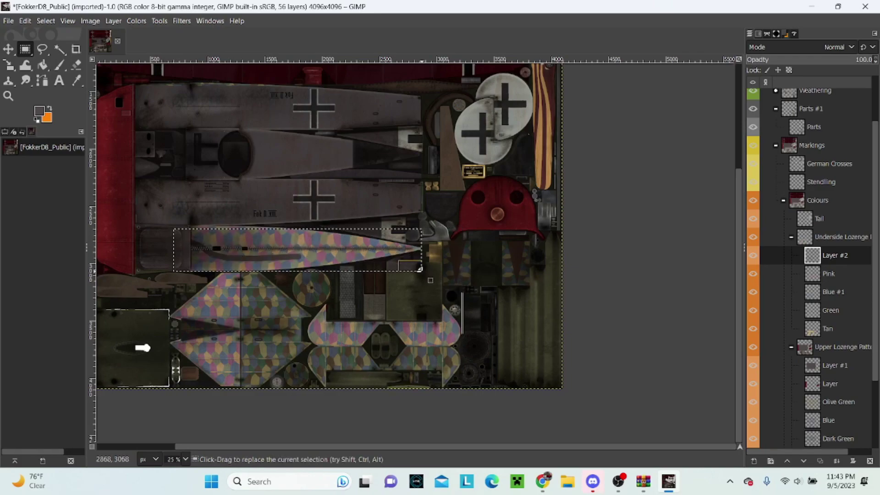
pyautogui.rightClick(368, 257)
pyautogui.click(475, 337)
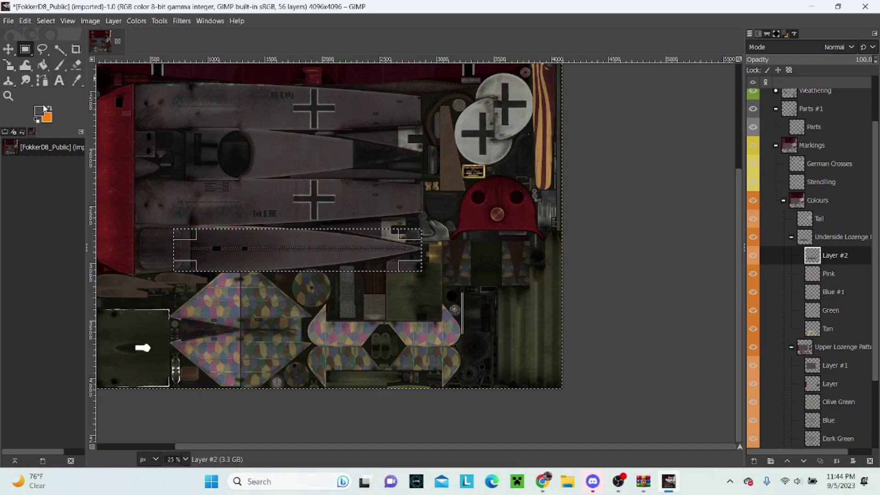
# Set the foreground colour to the dark red 6a1c1c from the colour history.
pyautogui.click(42, 111)
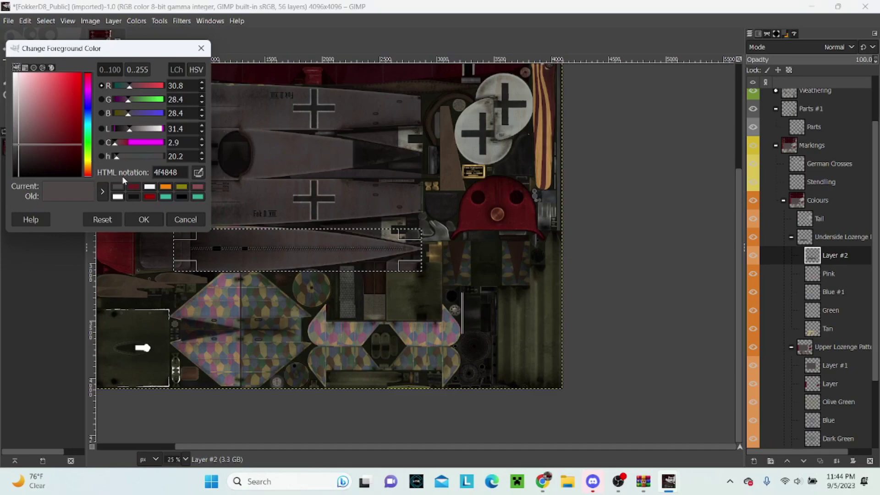
pyautogui.click(132, 187)
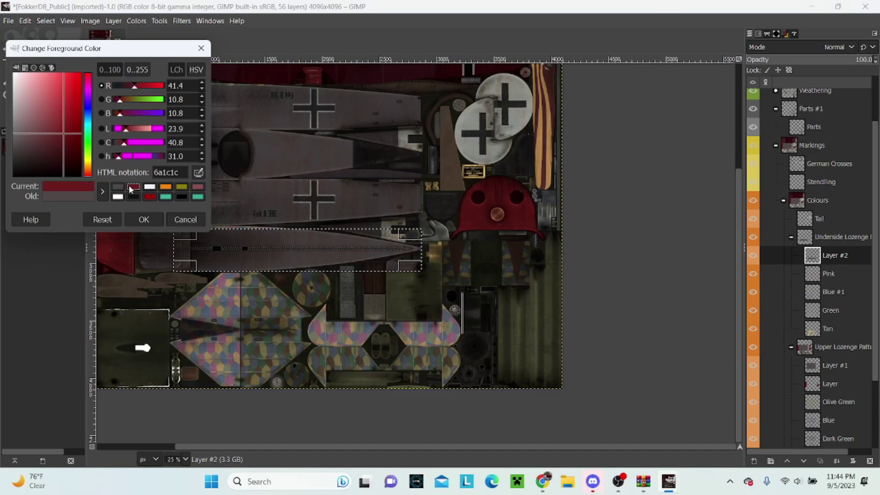
pyautogui.click(143, 219)
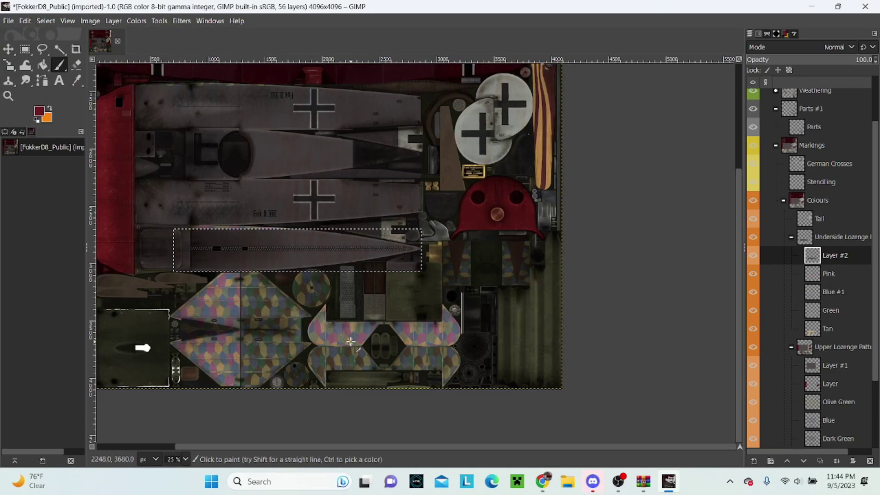
pyautogui.scroll(3, 582, 292)
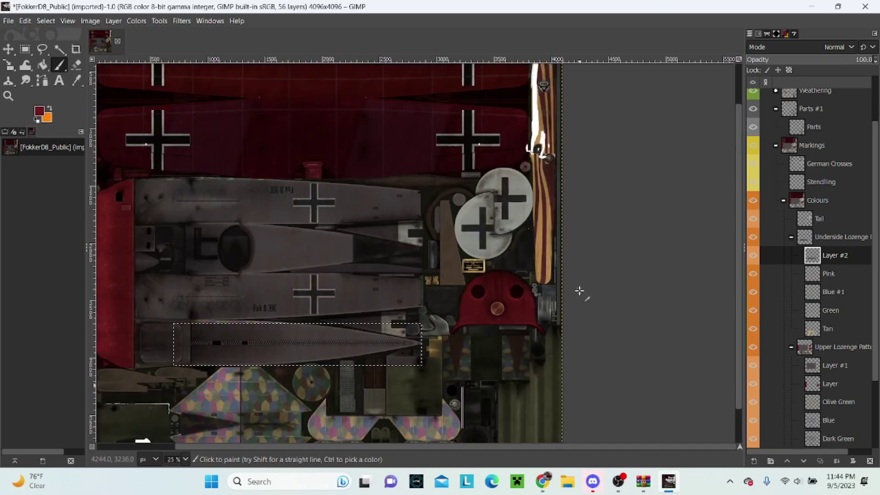
pyautogui.scroll(2, 567, 281)
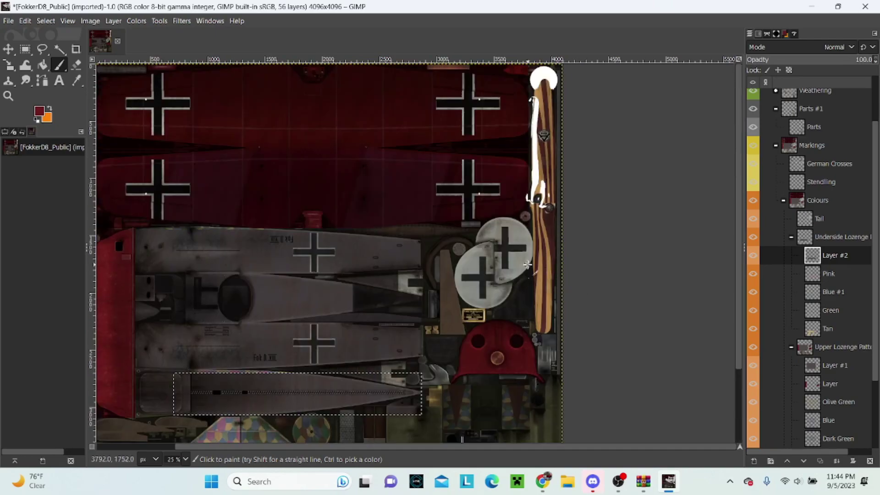
pyautogui.scroll(-3, 477, 254)
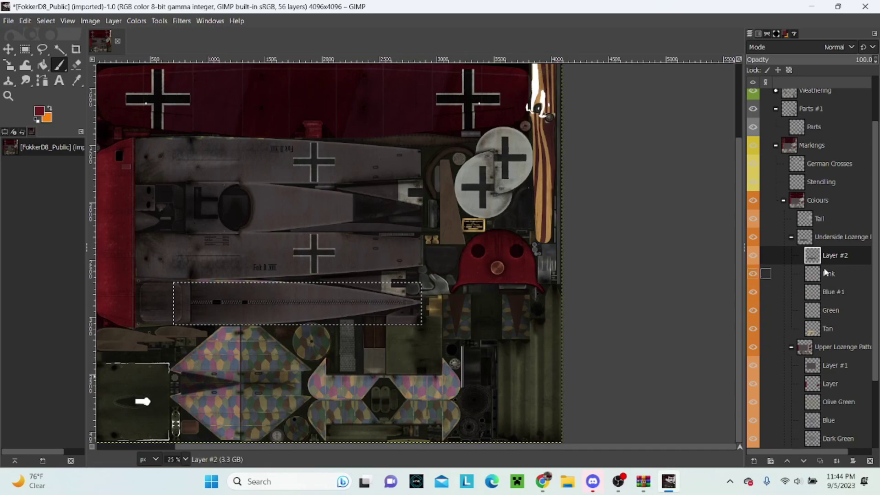
pyautogui.click(824, 330)
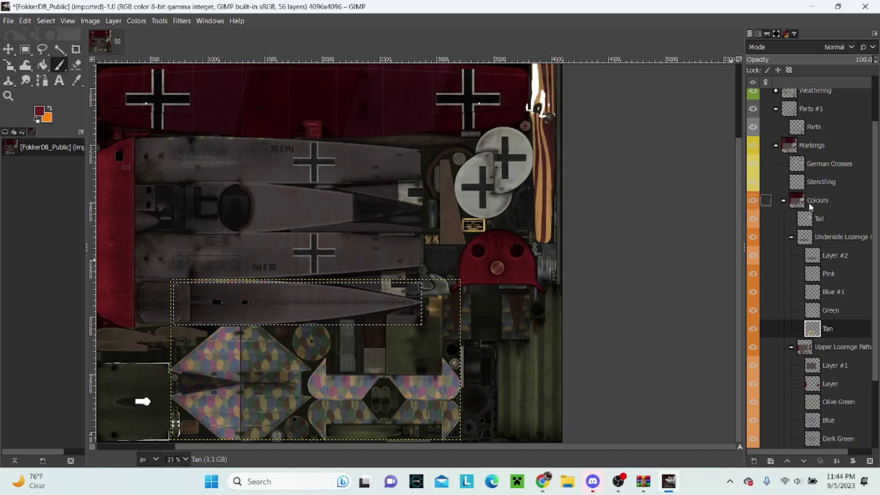
pyautogui.click(784, 200)
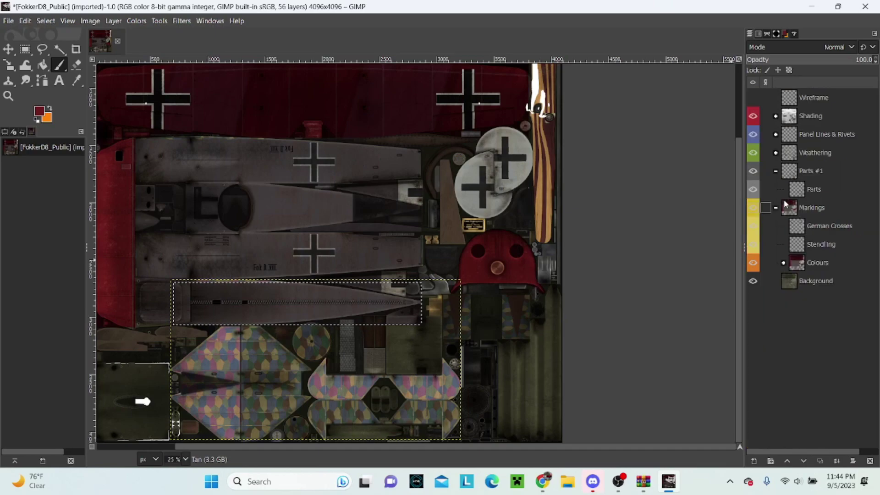
pyautogui.click(782, 263)
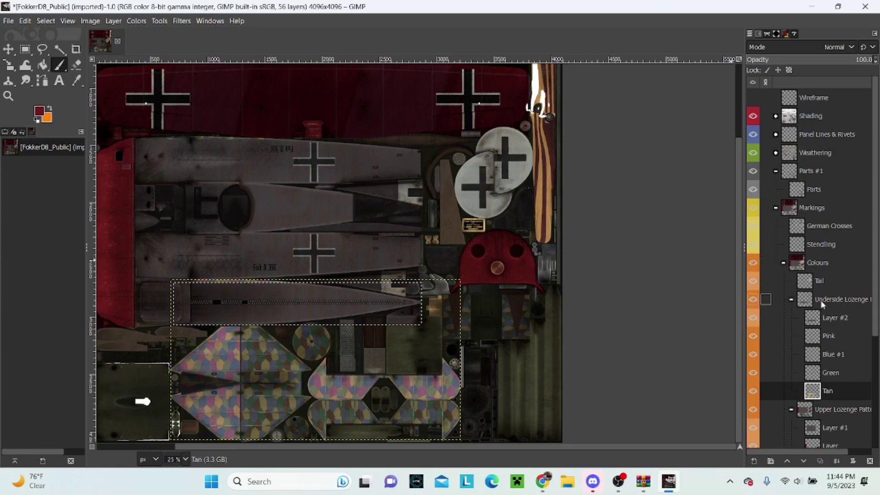
pyautogui.click(821, 304)
pyautogui.click(249, 357)
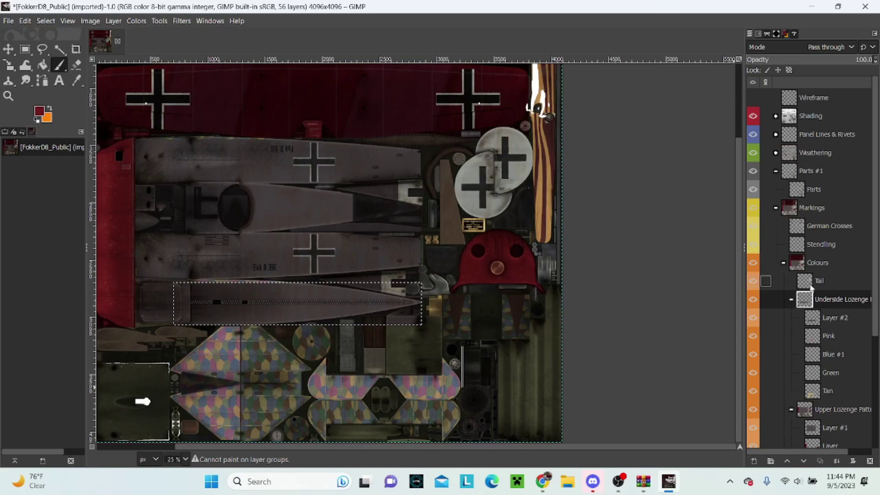
pyautogui.click(810, 284)
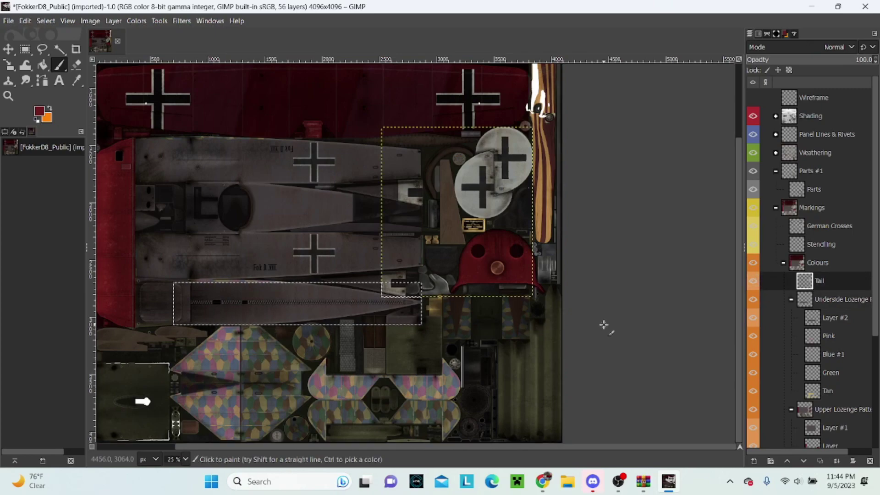
pyautogui.scroll(-3, 824, 366)
pyautogui.scroll(-3, 825, 366)
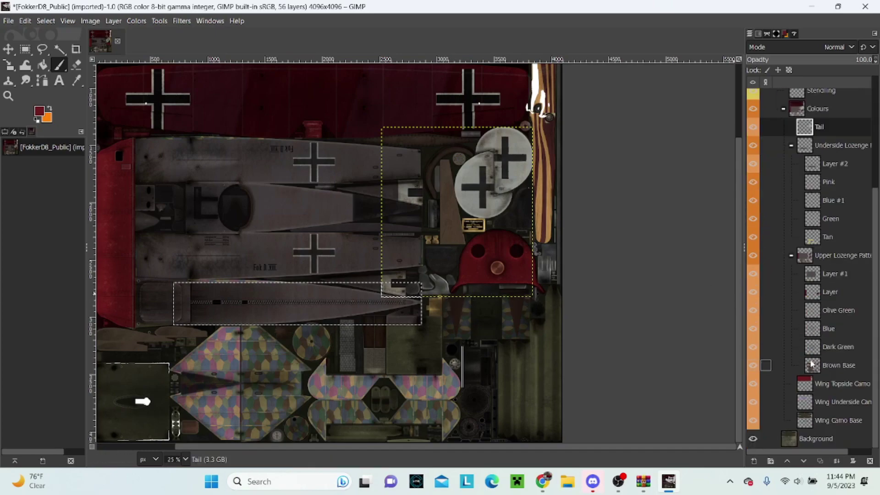
pyautogui.click(829, 402)
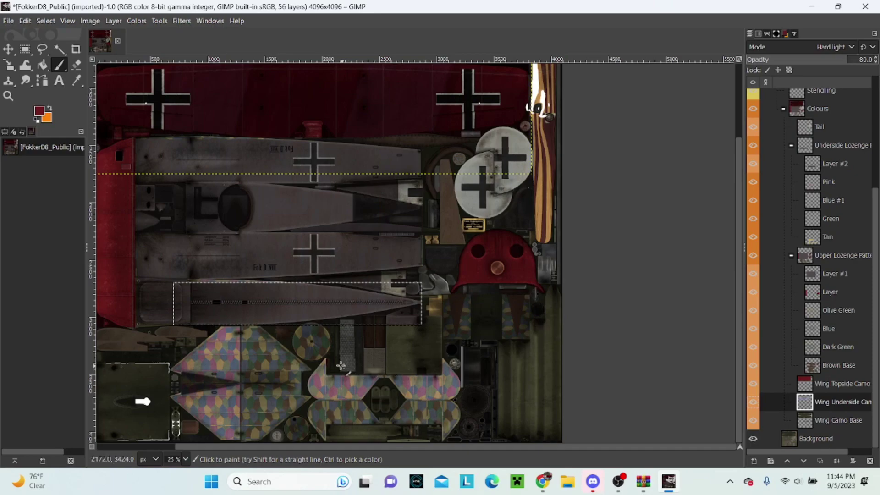
pyautogui.scroll(3, 291, 362)
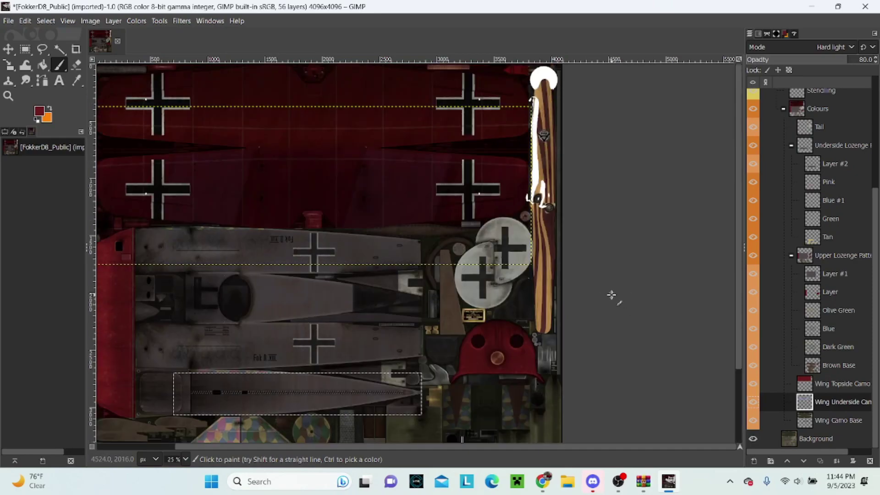
pyautogui.scroll(-3, 607, 301)
pyautogui.scroll(1, 614, 321)
pyautogui.scroll(1, 568, 327)
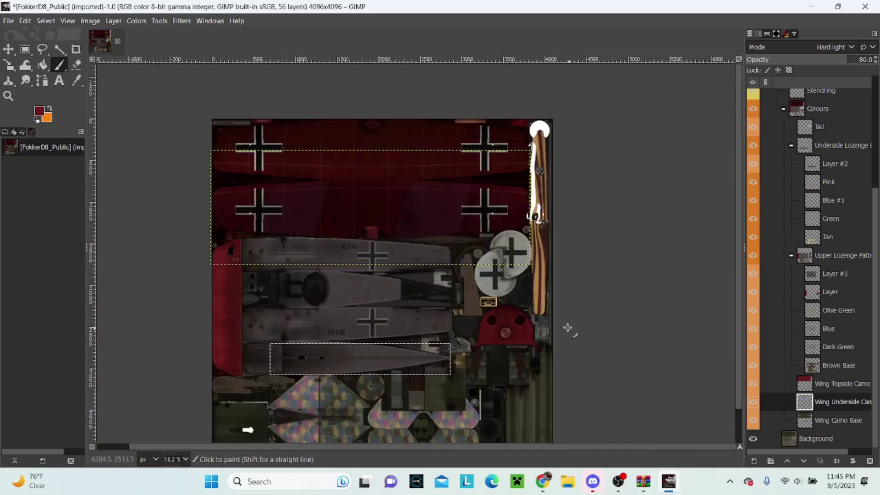
pyautogui.scroll(-1, 570, 336)
pyautogui.scroll(1, 430, 411)
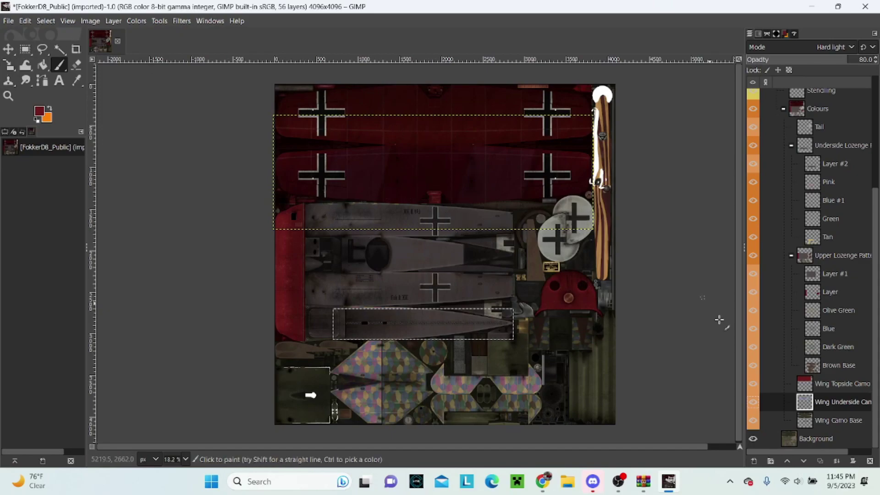
# Flatten the image into a single Background layer.
pyautogui.click(812, 440)
pyautogui.rightClick(810, 441)
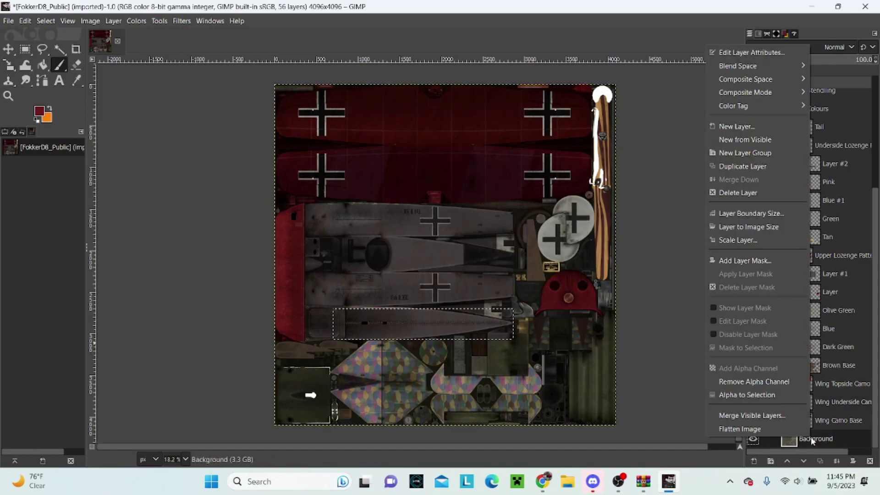
pyautogui.click(804, 428)
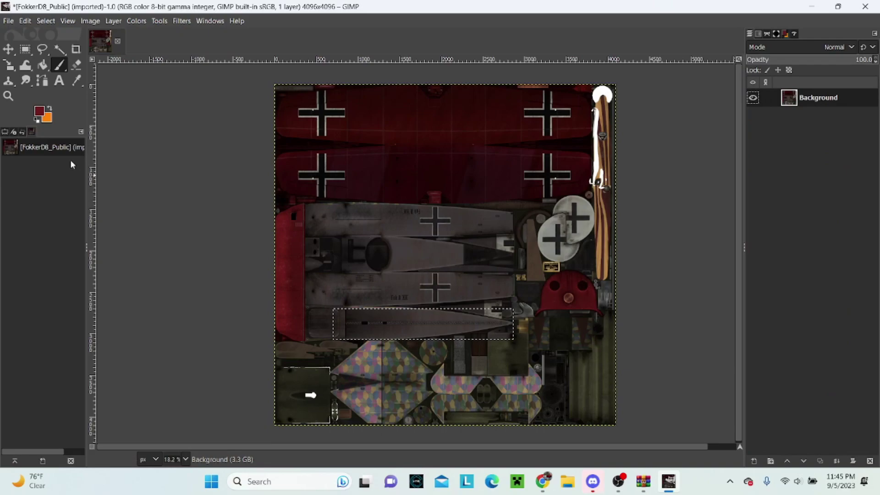
# Add a layer mask initialised from the Alpha 1 channel.
pyautogui.click(115, 21)
pyautogui.moveTo(124, 136)
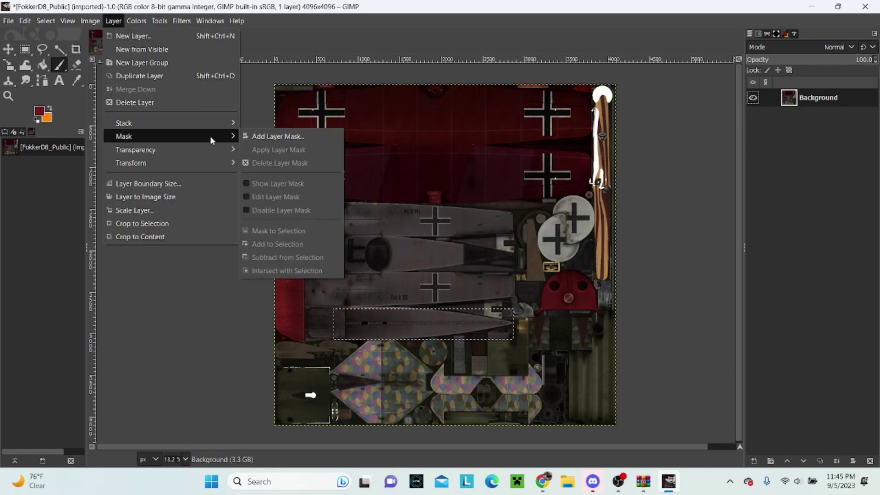
pyautogui.click(266, 136)
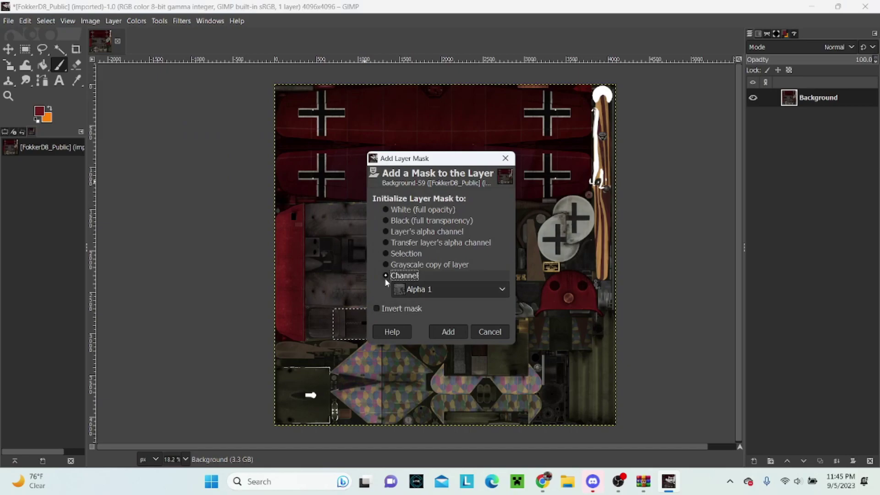
pyautogui.click(446, 335)
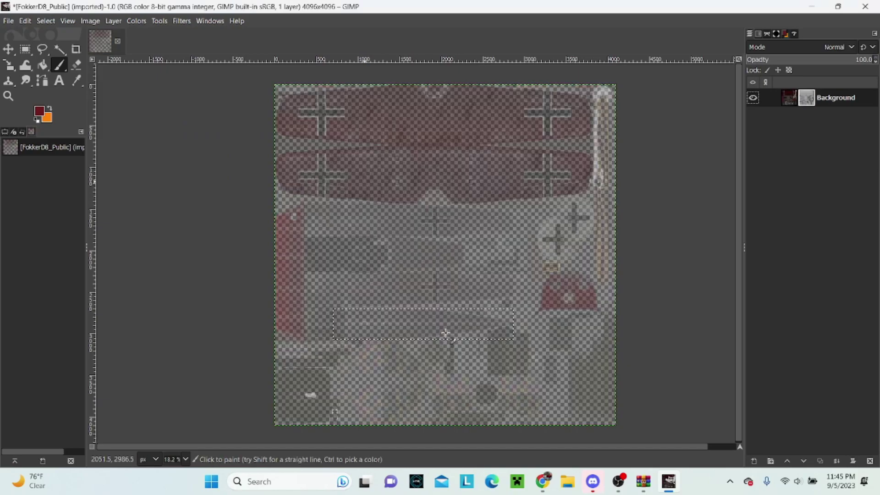
pyautogui.click(8, 20)
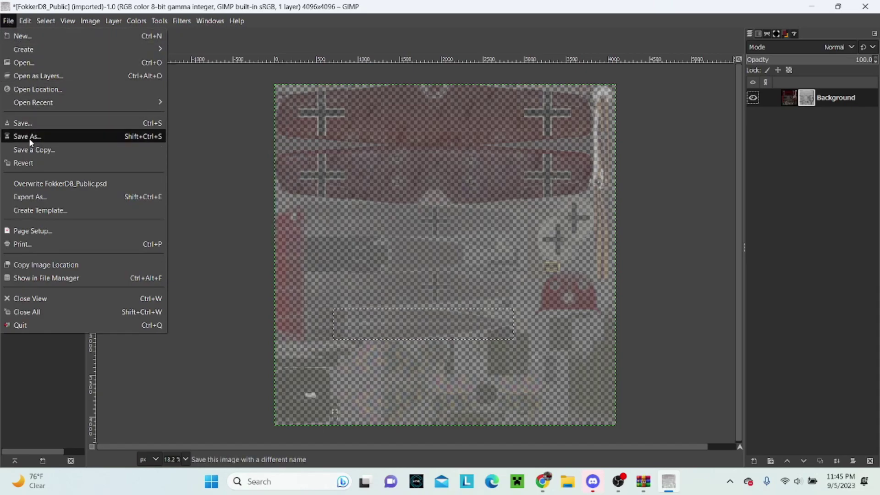
# Start Export As and rename the file to FokkerD8videoskin.dds.
pyautogui.click(35, 197)
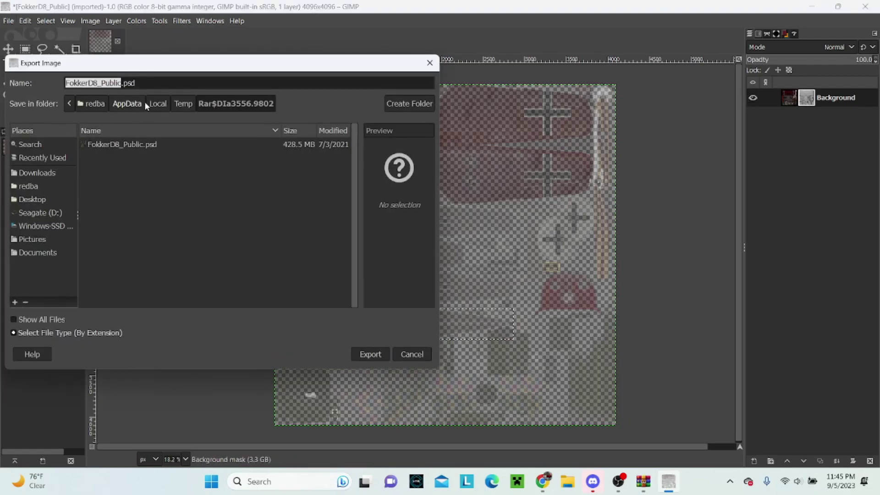
pyautogui.click(148, 84)
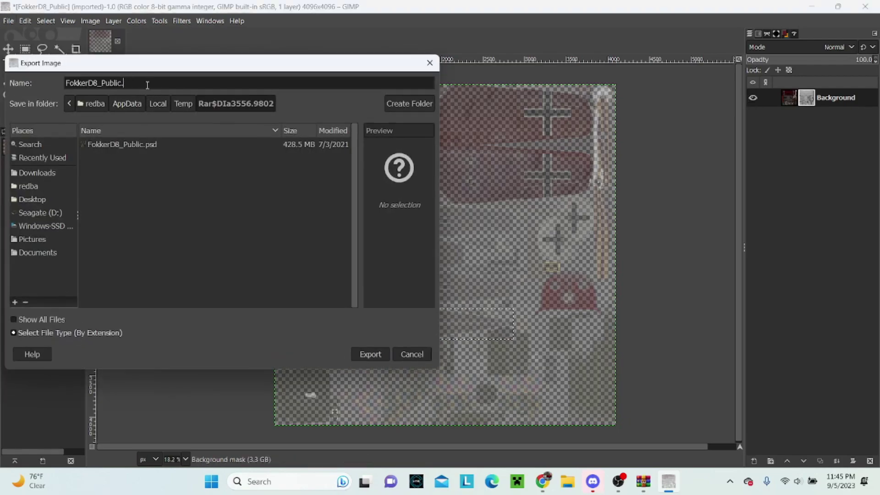
pyautogui.write('dd')
pyautogui.press('BackSpace')
pyautogui.press('BackSpace')
pyautogui.press('BackSpace')
pyautogui.press('BackSpace')
pyautogui.write('video')
# Export the DDS with BC3 / DXT5 compression, generated mipmaps and Box filter.
pyautogui.click(371, 355)
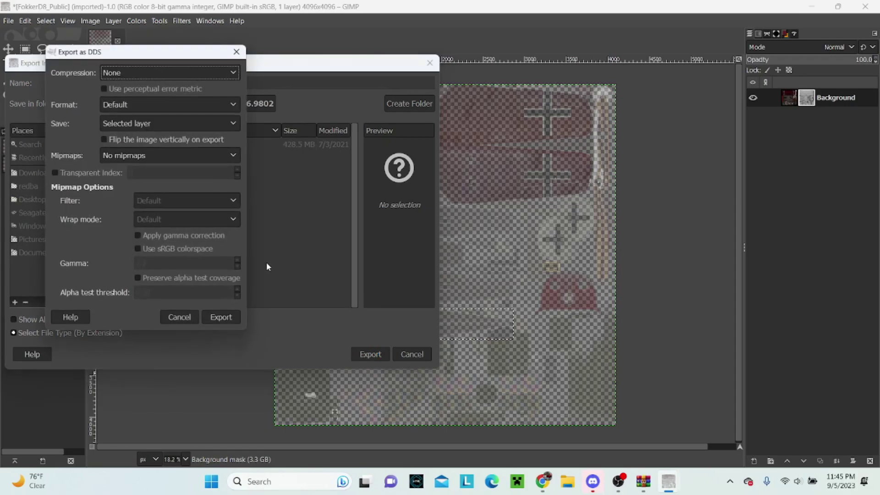
pyautogui.click(133, 73)
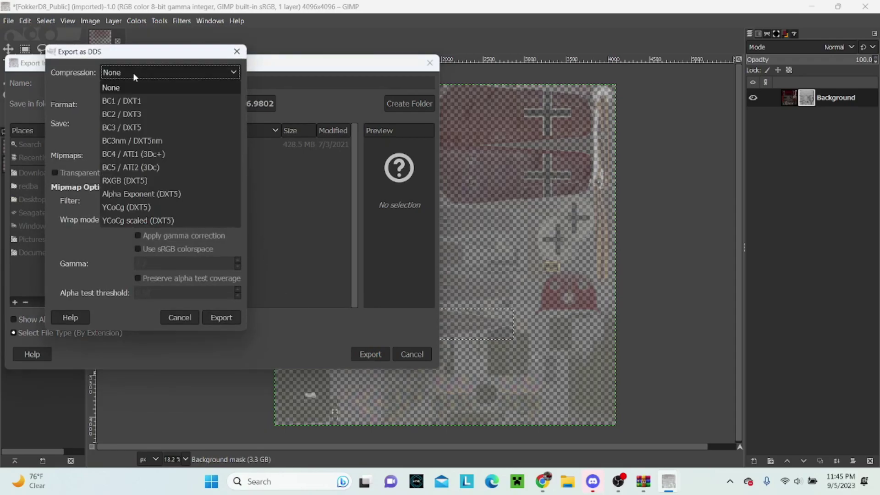
pyautogui.click(141, 126)
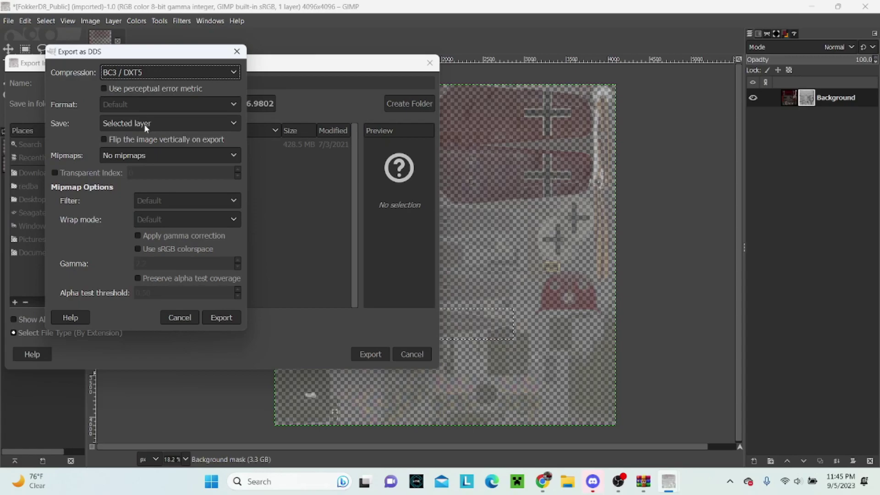
pyautogui.click(144, 155)
pyautogui.click(142, 186)
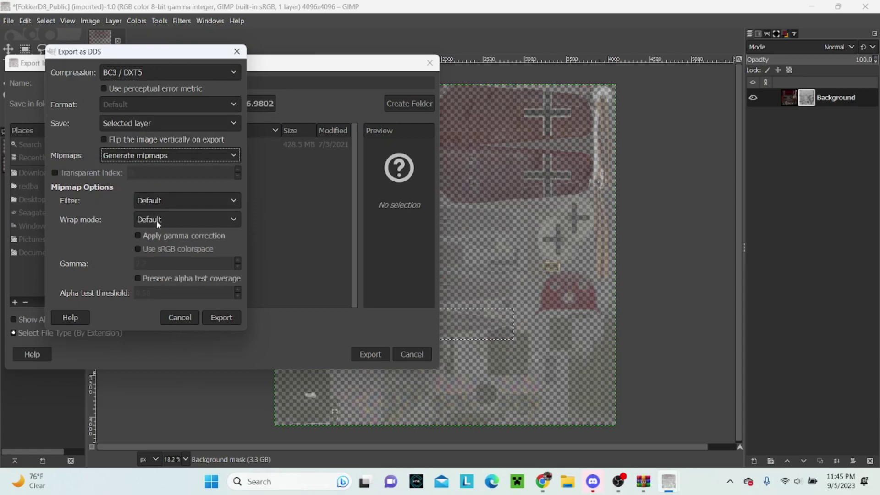
pyautogui.click(158, 203)
pyautogui.click(163, 240)
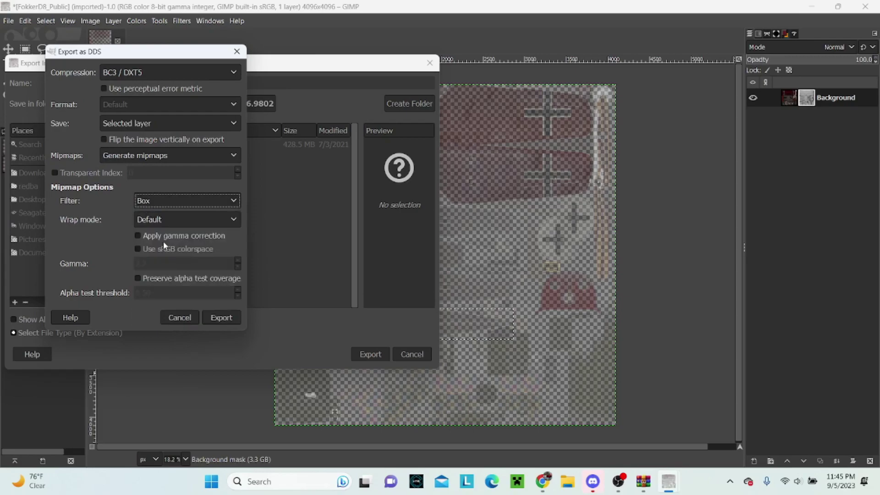
pyautogui.click(213, 318)
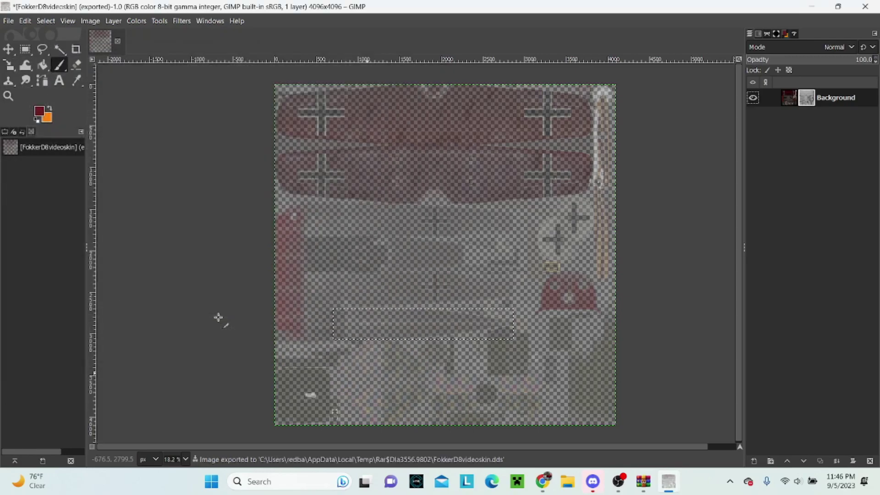
# Minimise GIMP, accept WinRAR's archive update, and select FokkerD8videoskin.dds in FokkerD8_Public.zip.
pyautogui.click(811, 6)
pyautogui.click(444, 292)
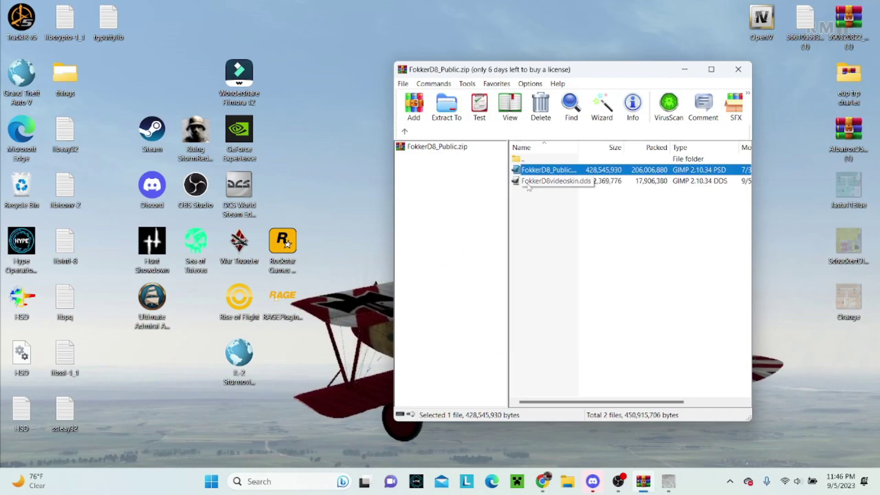
pyautogui.click(538, 183)
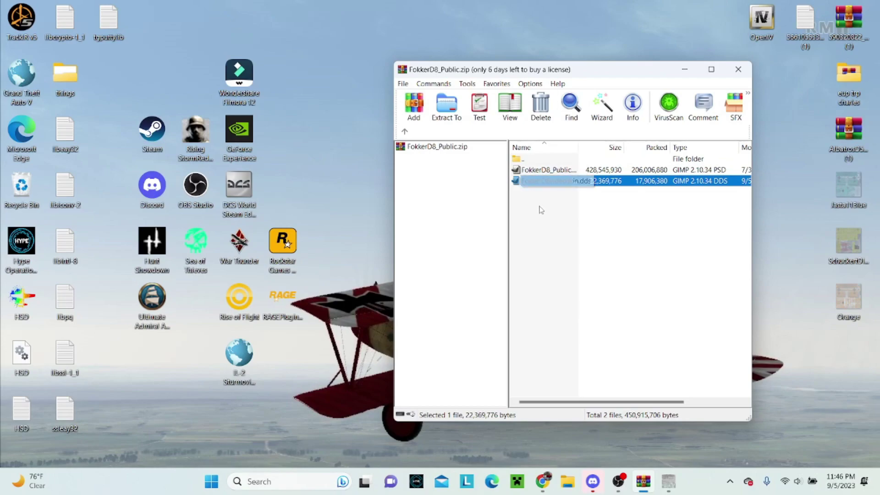
# Browse File Explorer to D:\SteamLibrary\steamapps\common\IL-2 Sturmovik Battle of Stalingrad.
pyautogui.click(575, 488)
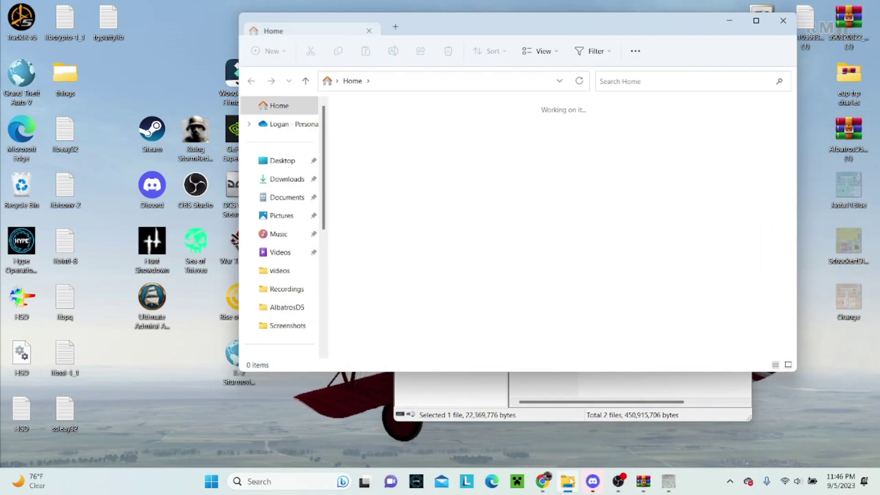
pyautogui.scroll(-2, 290, 318)
pyautogui.scroll(-1, 291, 317)
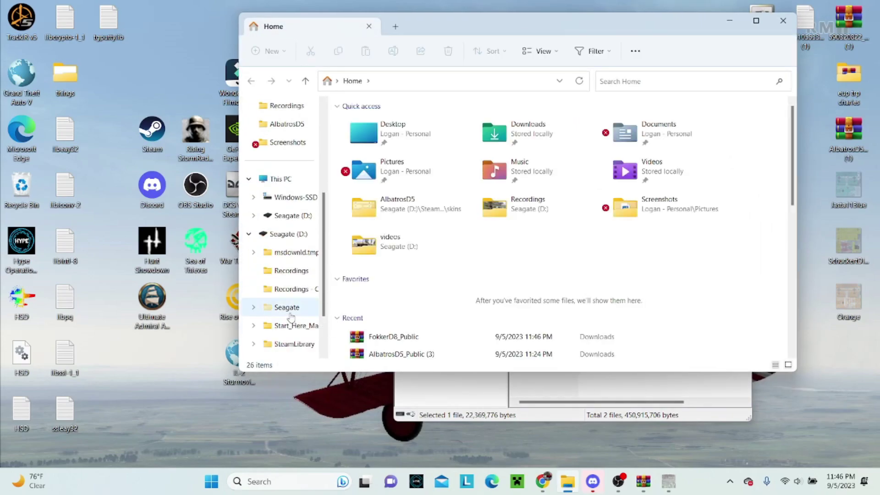
pyautogui.scroll(-1, 291, 317)
pyautogui.scroll(-1, 292, 316)
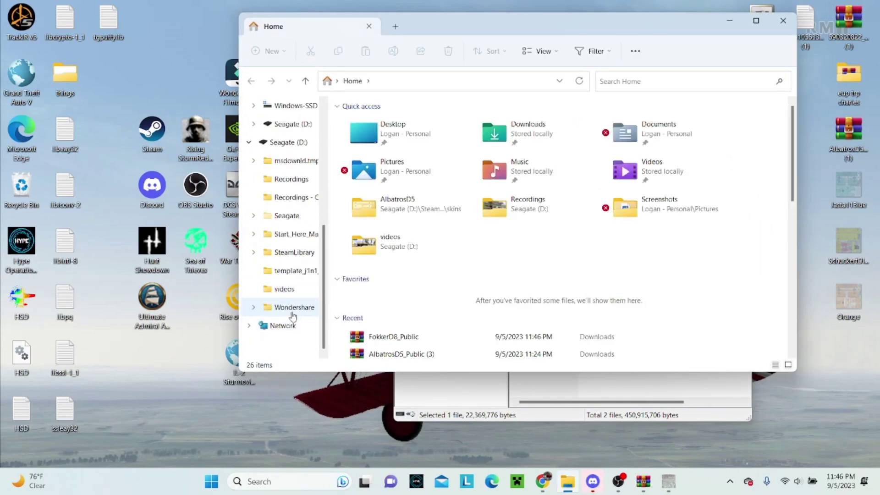
pyautogui.click(289, 253)
pyautogui.doubleClick(393, 183)
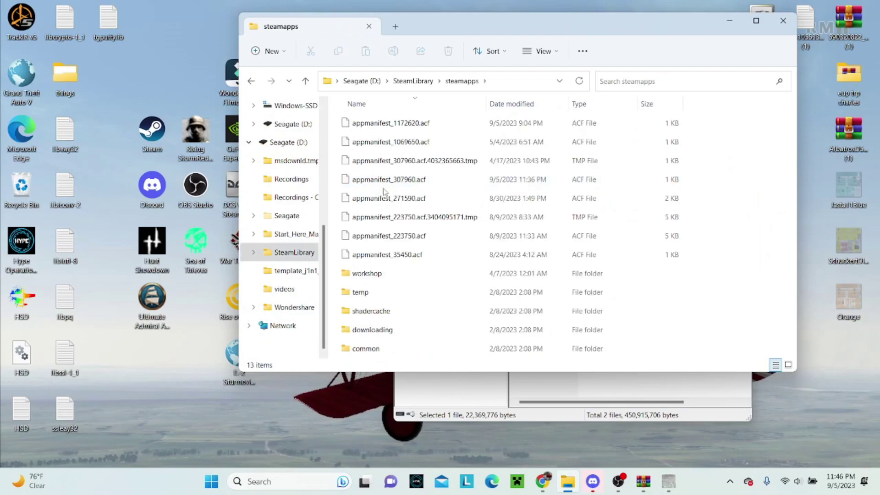
pyautogui.doubleClick(380, 348)
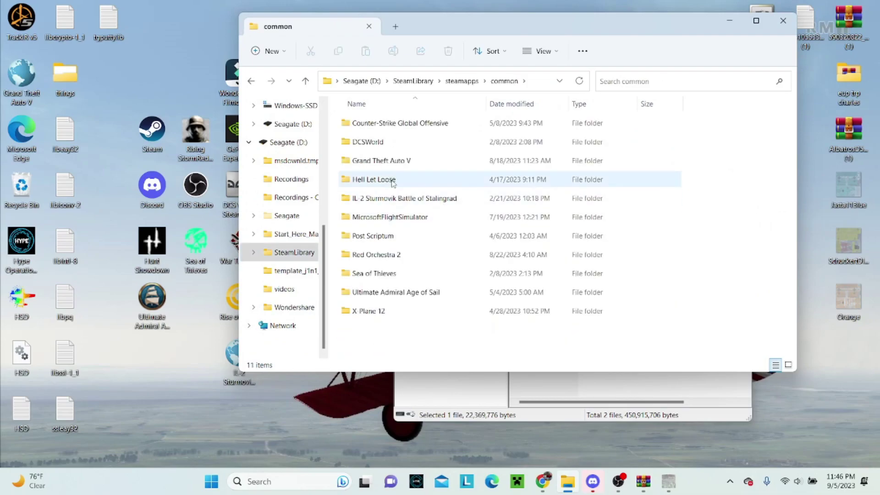
pyautogui.doubleClick(383, 199)
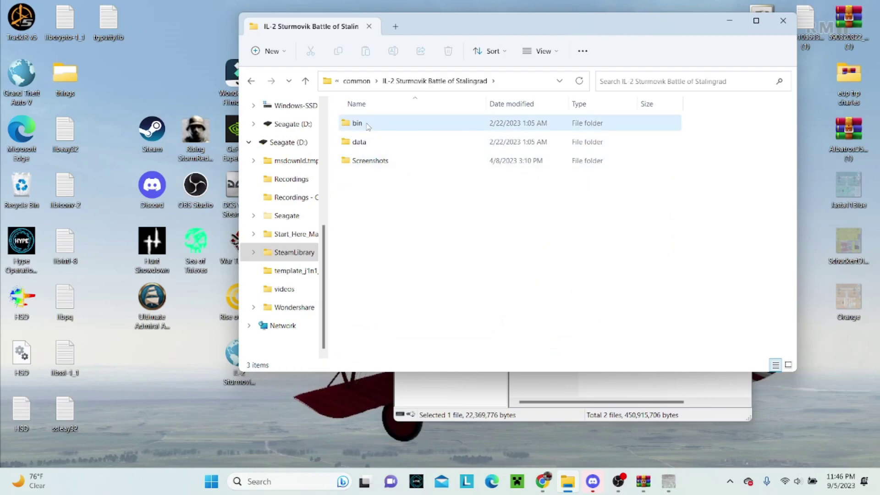
pyautogui.doubleClick(367, 125)
# Navigate into the game's data\graphics\skins\FokkerD8 folder.
pyautogui.click(251, 82)
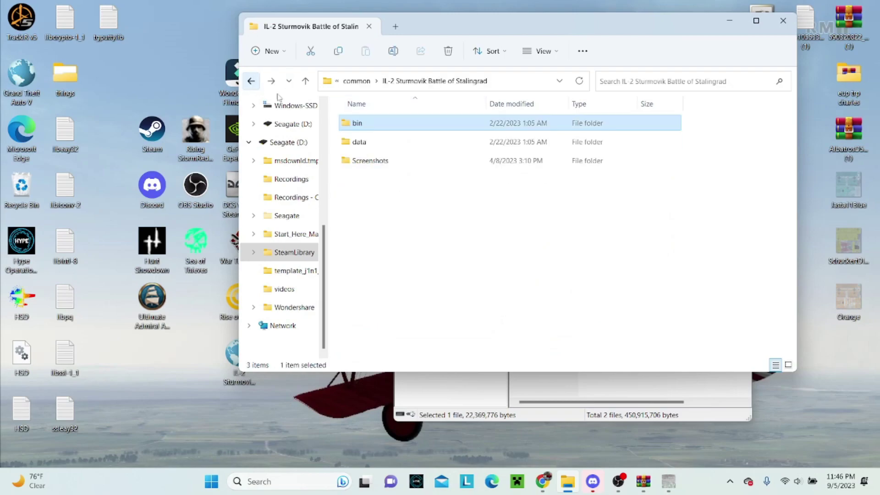
pyautogui.doubleClick(360, 142)
pyautogui.scroll(5, 374, 228)
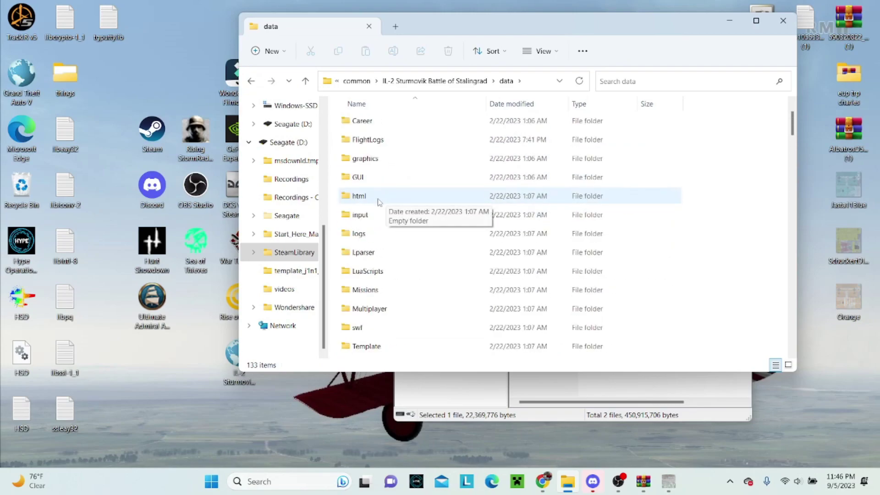
pyautogui.doubleClick(378, 168)
pyautogui.scroll(-6, 389, 237)
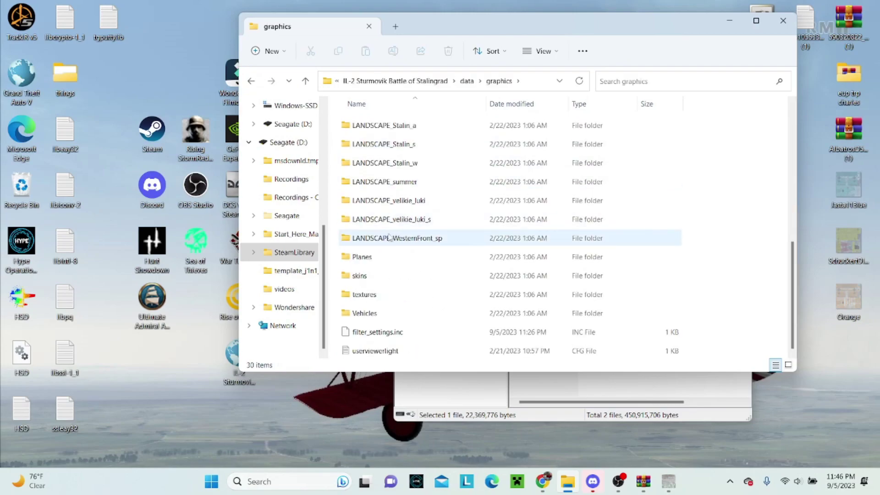
pyautogui.doubleClick(360, 276)
pyautogui.scroll(-5, 382, 237)
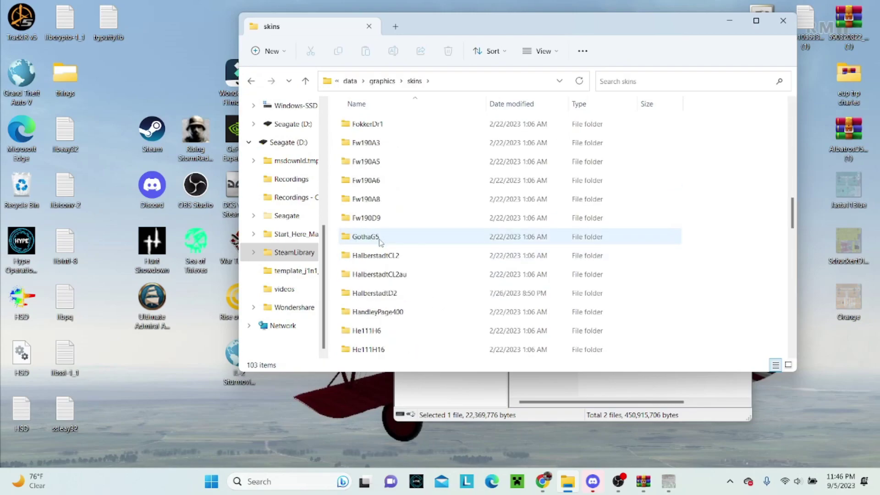
pyautogui.scroll(-5, 385, 240)
pyautogui.scroll(-5, 407, 222)
pyautogui.scroll(-4, 408, 223)
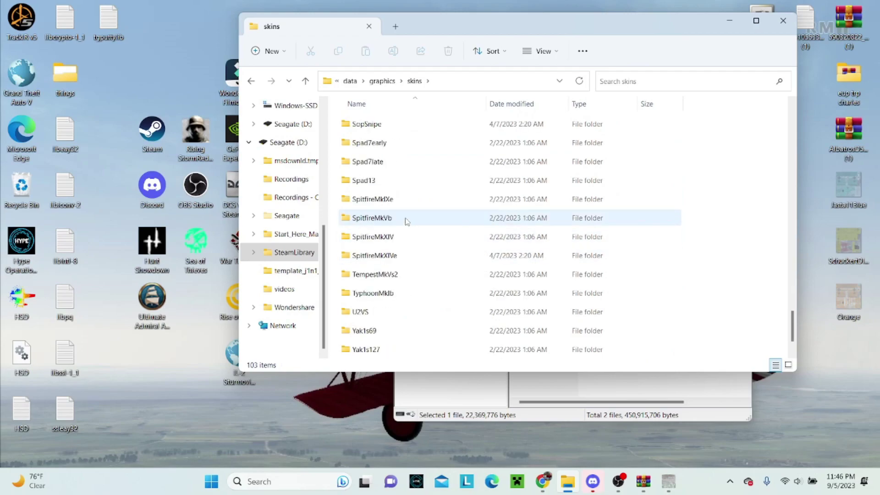
pyautogui.scroll(-2, 400, 219)
pyautogui.scroll(5, 399, 218)
pyautogui.scroll(5, 391, 233)
pyautogui.scroll(3, 390, 235)
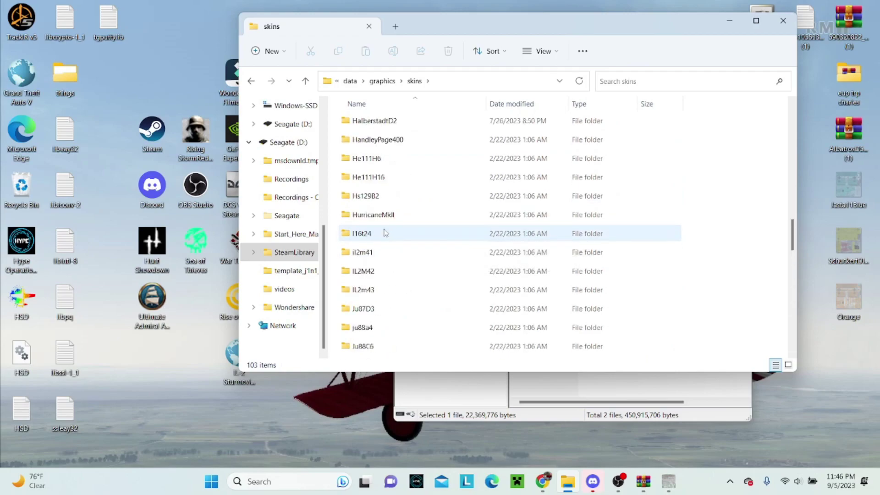
pyautogui.scroll(2, 385, 233)
pyautogui.scroll(4, 384, 231)
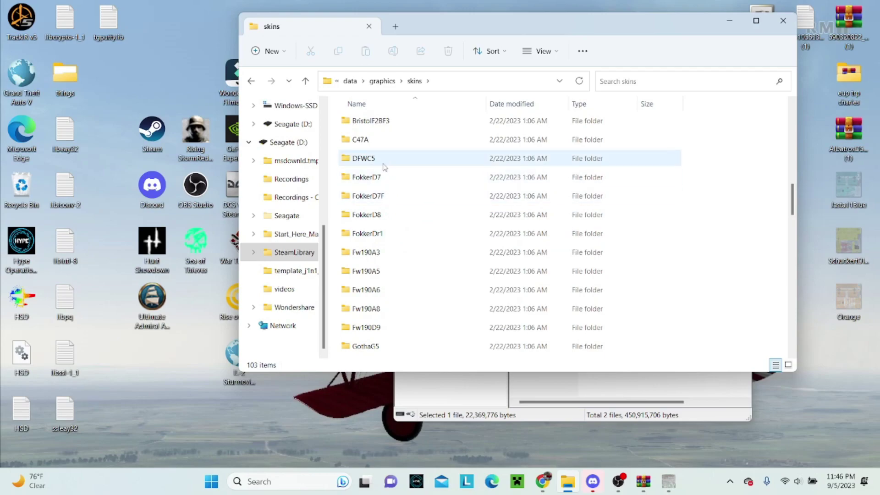
pyautogui.doubleClick(376, 216)
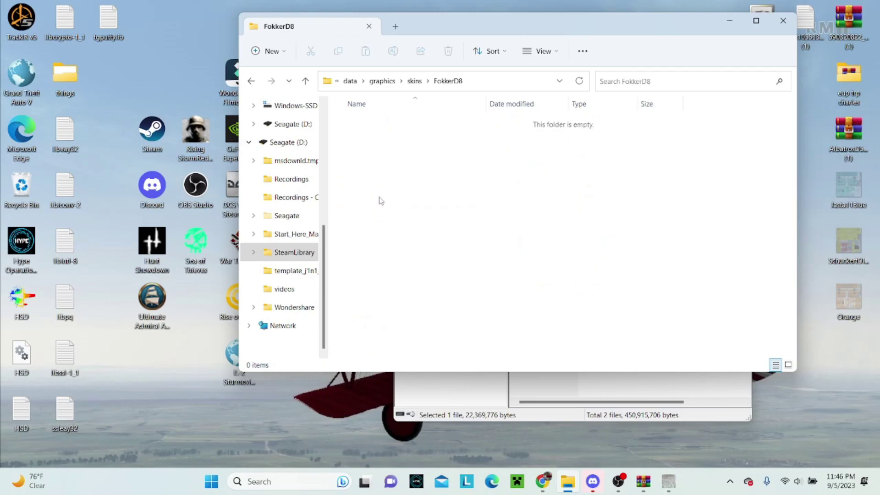
# Drag FokkerD8videoskin.dds from the WinRAR archive into the FokkerD8 skins folder.
pyautogui.click(638, 386)
pyautogui.moveTo(504, 68); pyautogui.dragTo(227, 44)
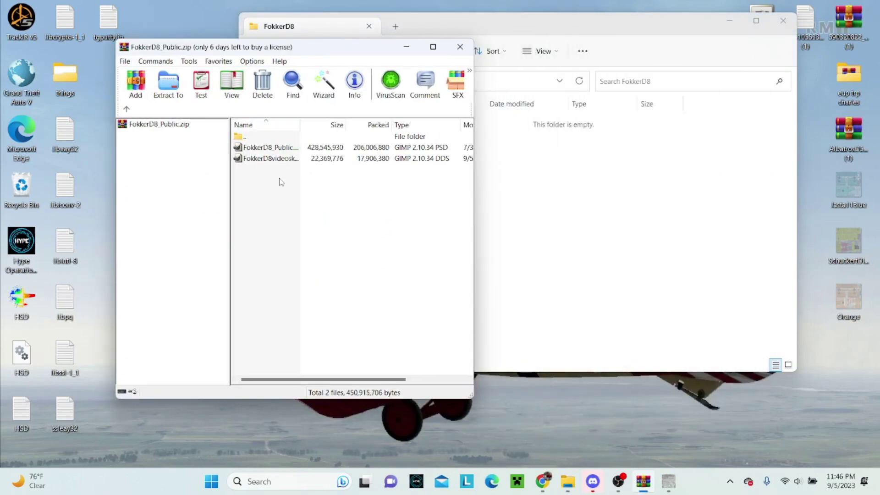
pyautogui.click(284, 160)
pyautogui.moveTo(536, 197); pyautogui.dragTo(533, 193)
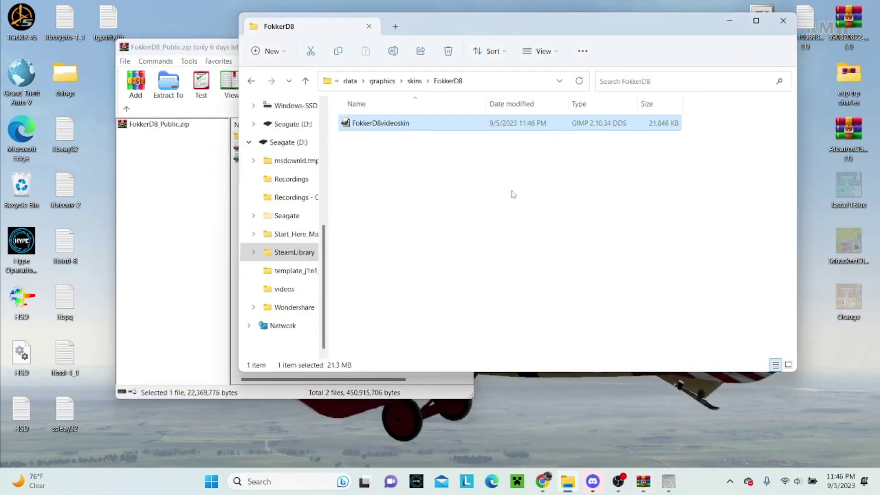
pyautogui.click(401, 175)
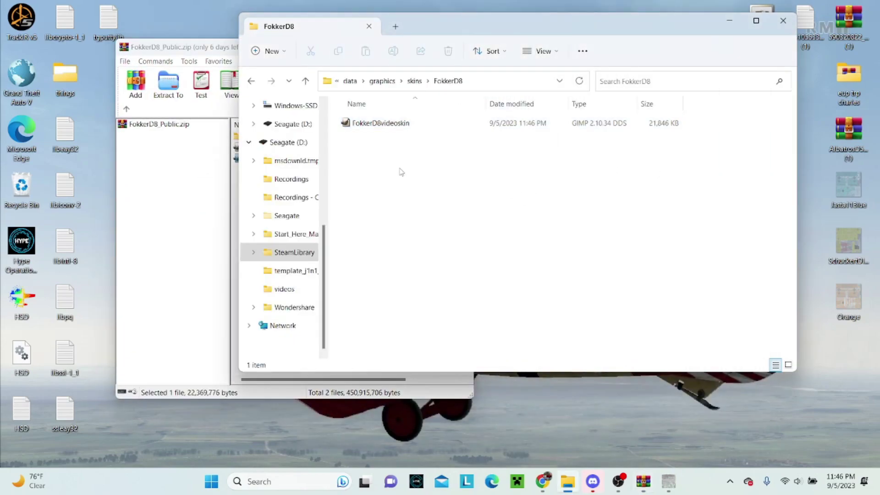
# Close Explorer and WinRAR, then open a new Explorer window at SteamLibrary.
pyautogui.click(369, 28)
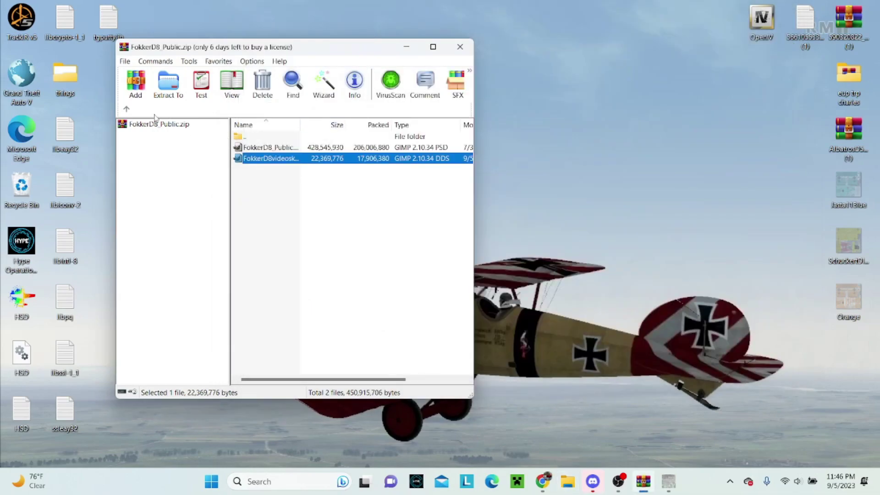
pyautogui.click(459, 47)
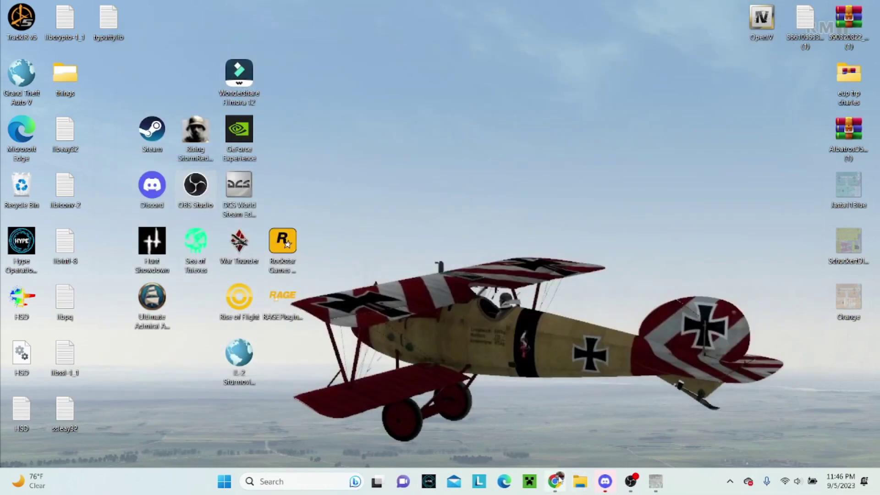
pyautogui.click(580, 481)
pyautogui.scroll(-3, 293, 284)
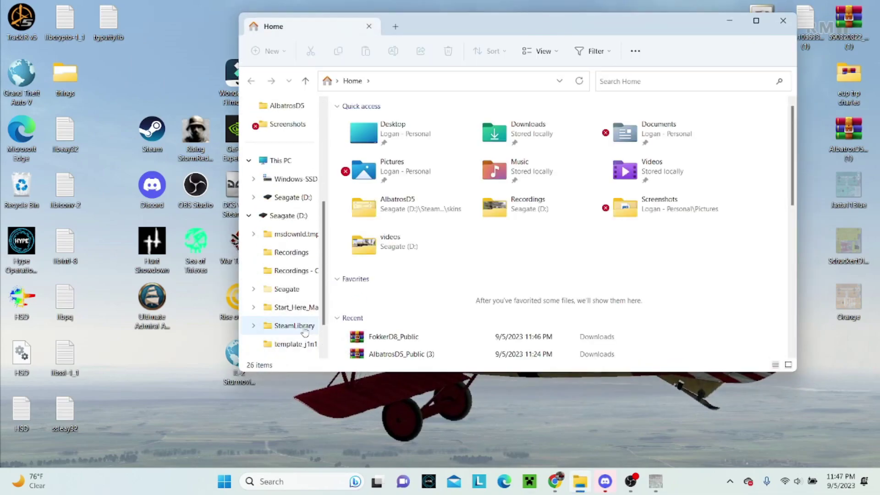
pyautogui.click(293, 325)
# Go to steamapps\common\IL-2 Sturmovik Battle of Stalingrad\bin\viewer and launch Viewer.
pyautogui.doubleClick(387, 181)
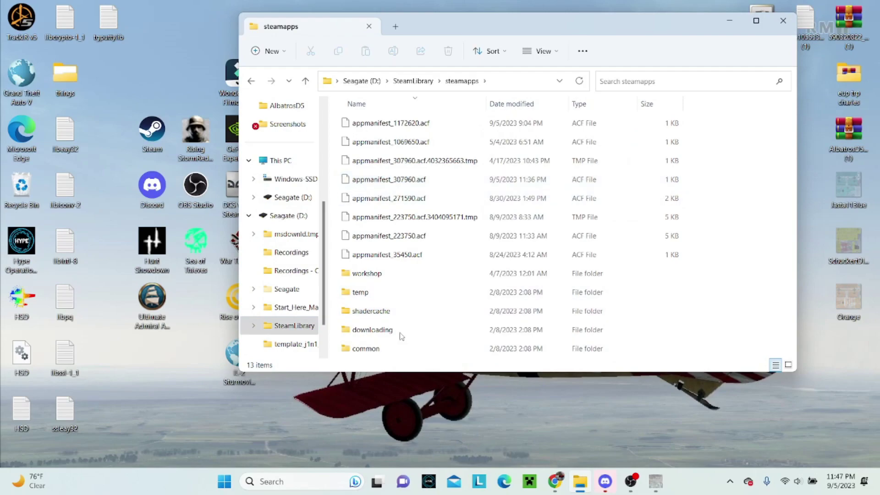
pyautogui.doubleClick(400, 348)
pyautogui.doubleClick(400, 198)
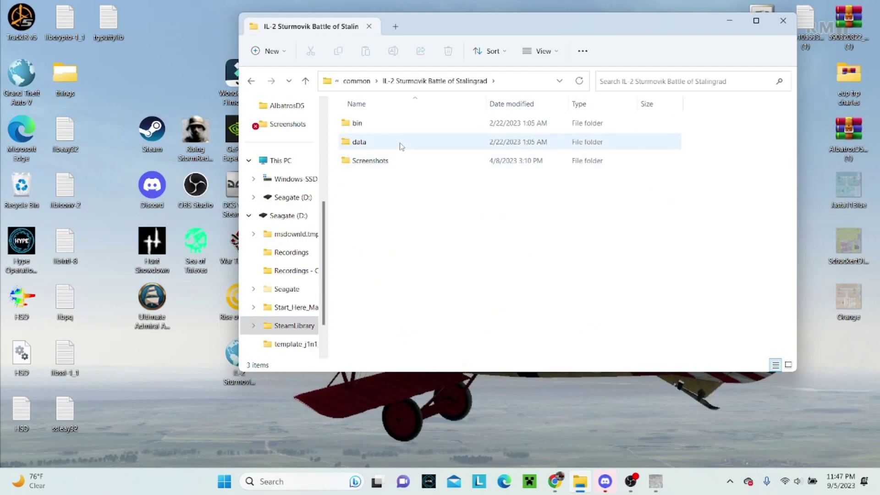
pyautogui.doubleClick(373, 122)
pyautogui.doubleClick(377, 198)
pyautogui.scroll(-1, 365, 313)
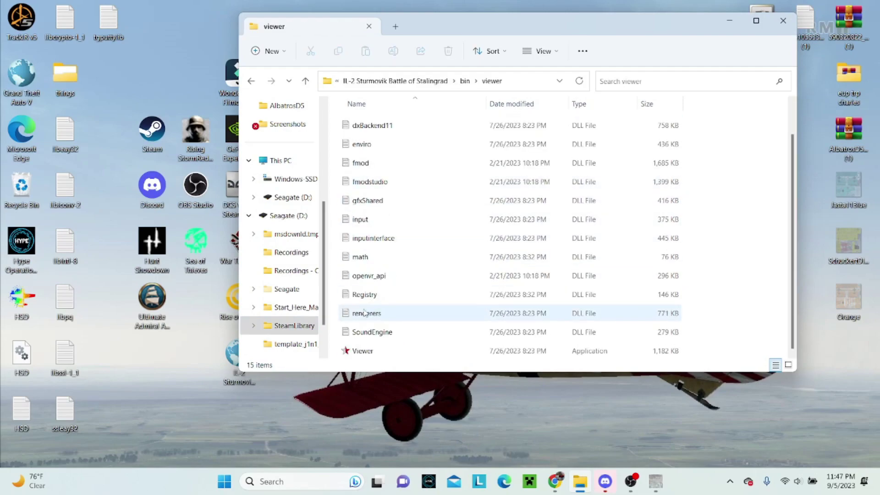
pyautogui.click(376, 350)
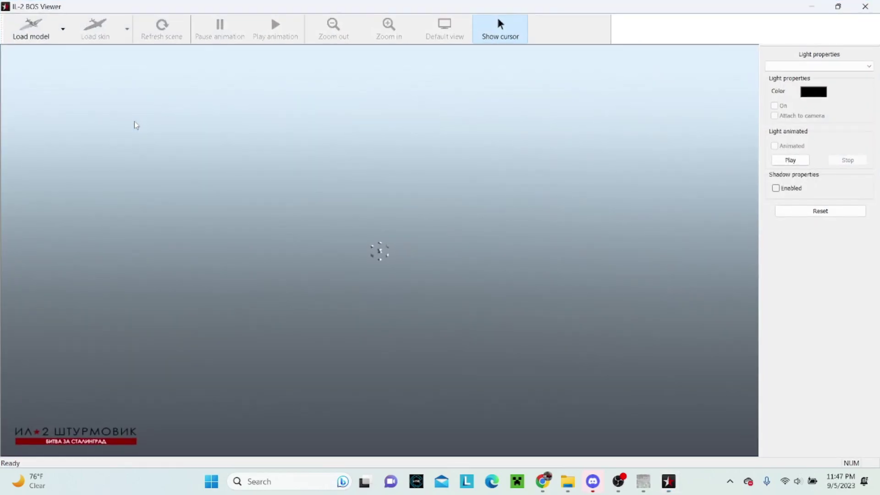
# Load the Fokker D.VIII model with the fokkerd8videoskin.dds custom skin.
pyautogui.click(62, 30)
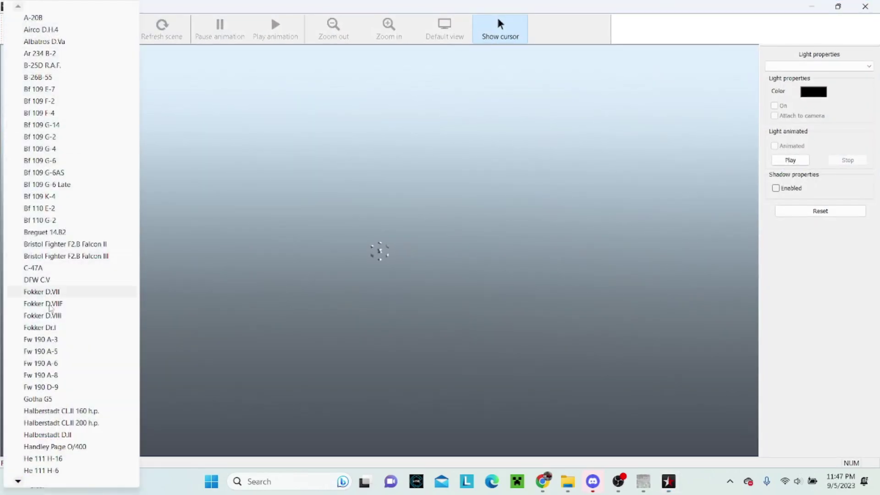
pyautogui.click(52, 315)
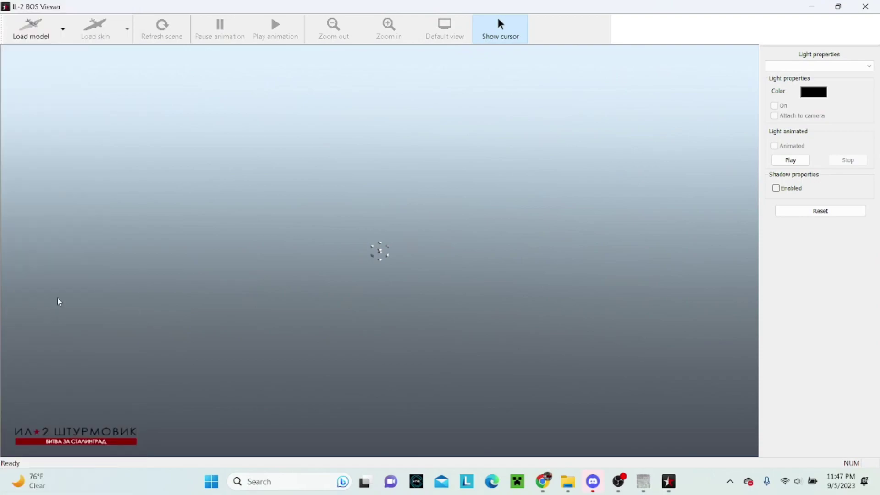
pyautogui.click(98, 33)
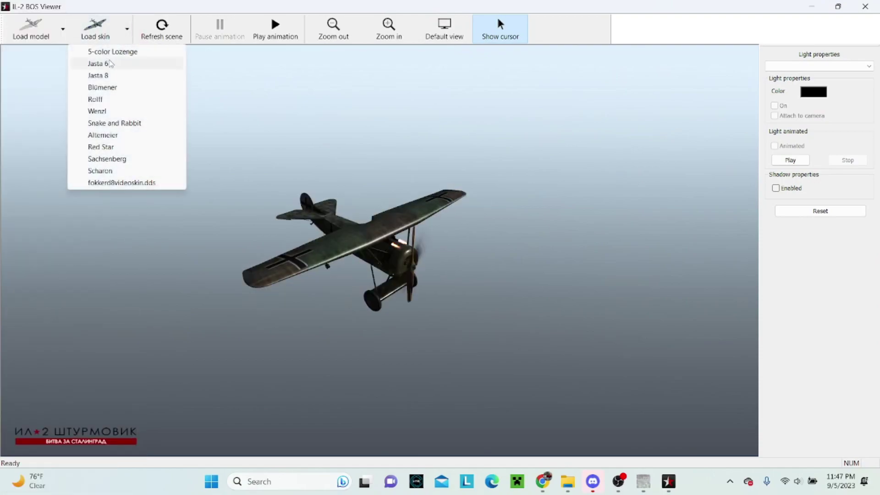
pyautogui.click(116, 182)
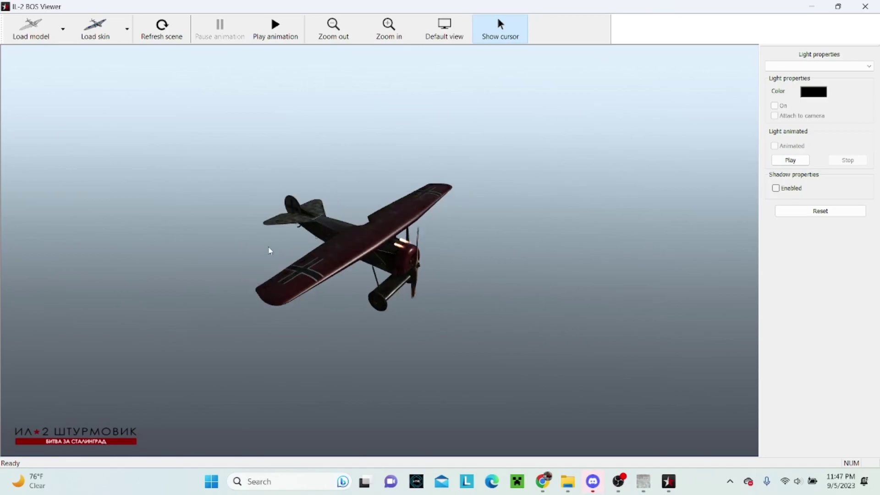
# Rotate and zoom the plane to inspect the maroon skin, then close the viewer.
pyautogui.moveTo(269, 250)
pyautogui.mouseDown()
pyautogui.moveTo(293, 275)
pyautogui.moveTo(391, 309)
pyautogui.moveTo(466, 263)
pyautogui.moveTo(499, 177)
pyautogui.moveTo(430, 285)
pyautogui.moveTo(456, 269)
pyautogui.moveTo(534, 322)
pyautogui.moveTo(526, 241)
pyautogui.moveTo(365, 311)
pyautogui.moveTo(475, 293)
pyautogui.moveTo(440, 275)
pyautogui.moveTo(412, 313)
pyautogui.moveTo(394, 364)
pyautogui.moveTo(455, 301)
pyautogui.moveTo(398, 301)
pyautogui.moveTo(355, 319)
pyautogui.moveTo(307, 318)
pyautogui.moveTo(296, 303)
pyautogui.moveTo(424, 279)
pyautogui.moveTo(421, 236)
pyautogui.moveTo(562, 235)
pyautogui.moveTo(421, 218)
pyautogui.moveTo(315, 353)
pyautogui.moveTo(288, 252)
pyautogui.moveTo(323, 224)
pyautogui.moveTo(380, 215)
pyautogui.moveTo(362, 211)
pyautogui.moveTo(389, 235)
pyautogui.moveTo(367, 295)
pyautogui.moveTo(372, 256)
pyautogui.moveTo(364, 344)
pyautogui.moveTo(261, 326)
pyautogui.moveTo(281, 320)
pyautogui.moveTo(177, 271)
pyautogui.moveTo(308, 234)
pyautogui.moveTo(246, 250)
pyautogui.moveTo(221, 244)
pyautogui.mouseUp()
pyautogui.scroll(5, 300, 281)
pyautogui.scroll(-5, 475, 293)
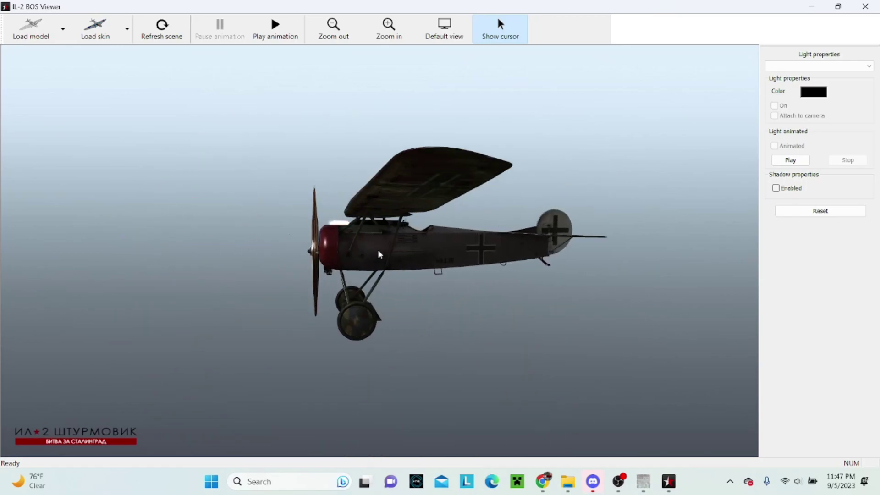
pyautogui.click(860, 8)
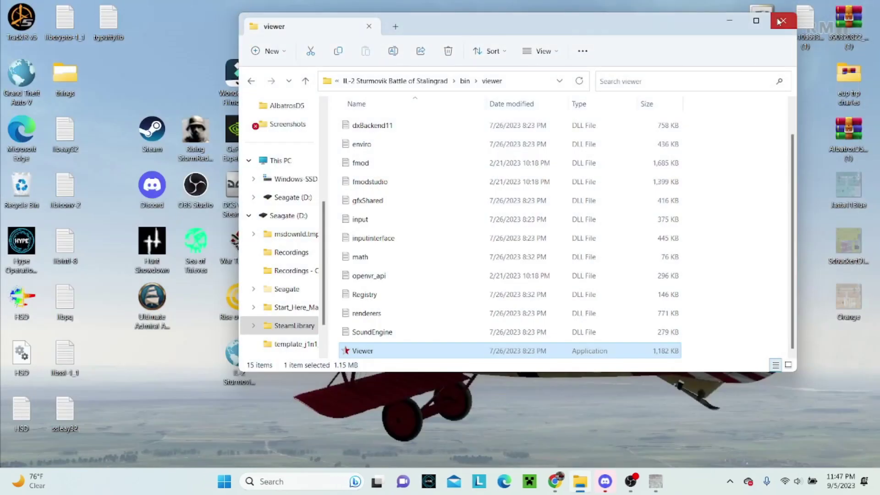
# Close the viewer folder window and restore OBS Studio from the taskbar.
pyautogui.click(780, 20)
pyautogui.click(627, 483)
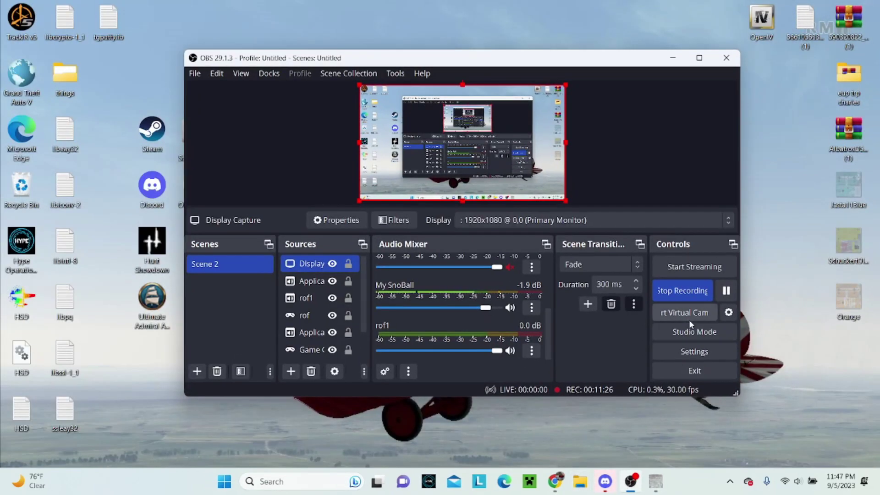